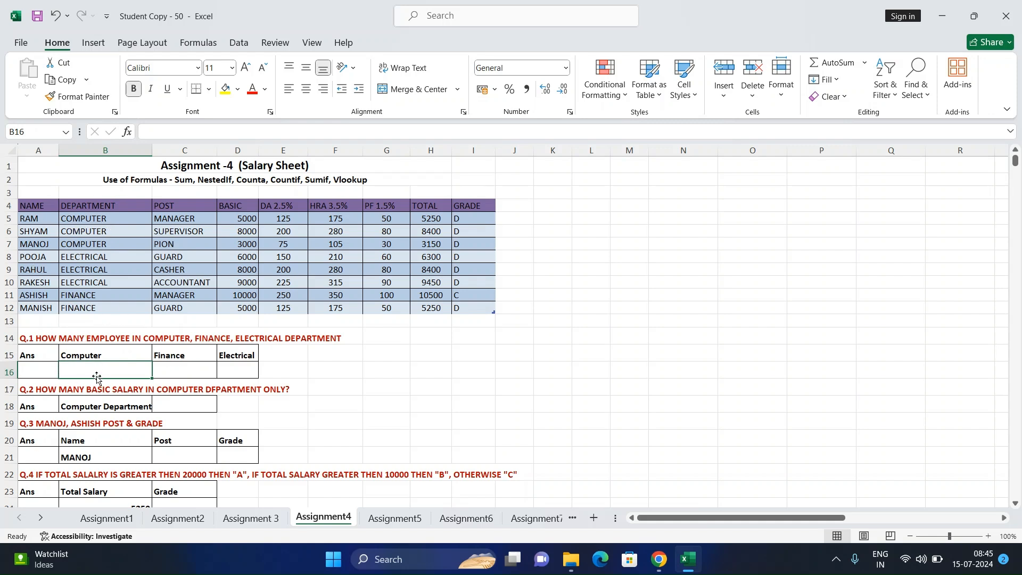
Step: Enter a COUNTIF formula in B16 over the table's DEPARTMENT column with empty quotes as the criterion, accepting the proposed correction
{"action": "type", "text": "="}
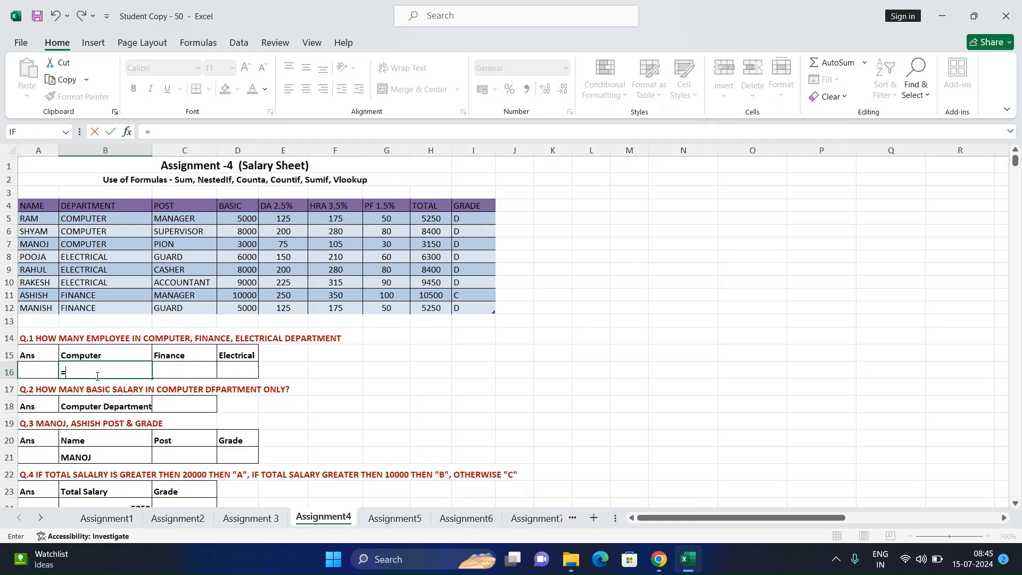
{"action": "type", "text": "count"}
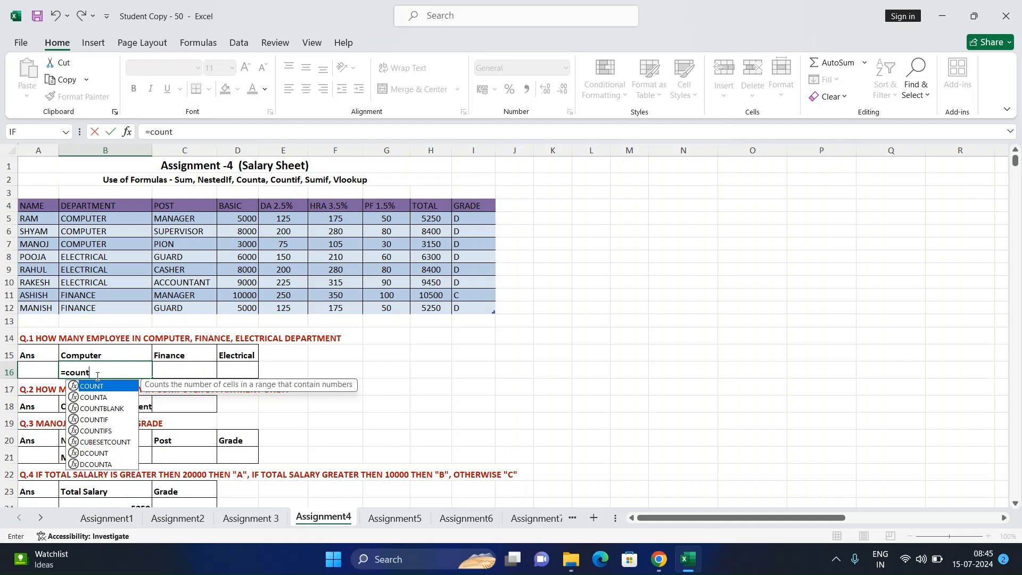
{"action": "type", "text": "if"}
{"action": "key", "text": "Tab"}
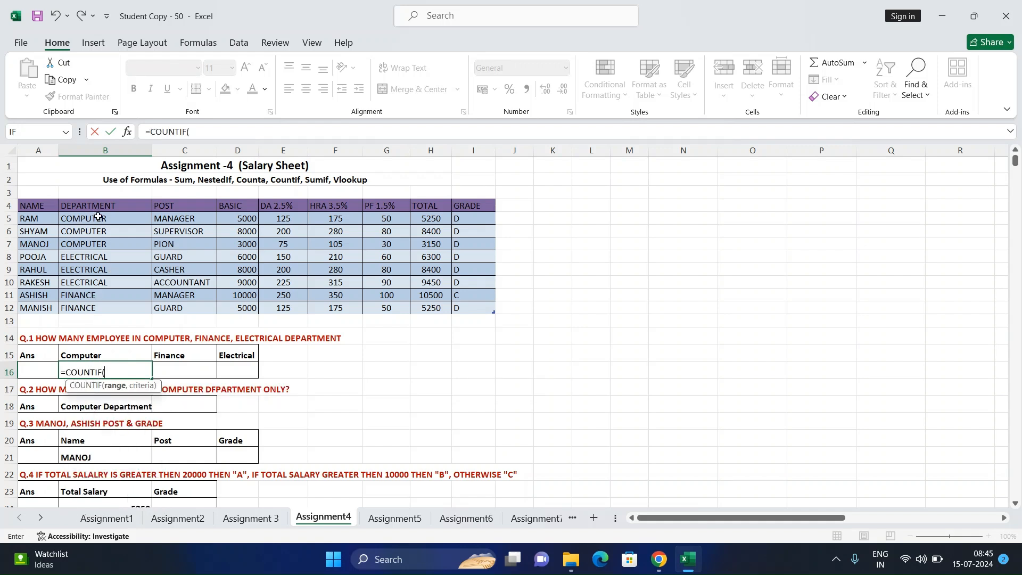
{"action": "left_click_drag", "start_coordinate": [99, 216], "coordinate": [105, 310]}
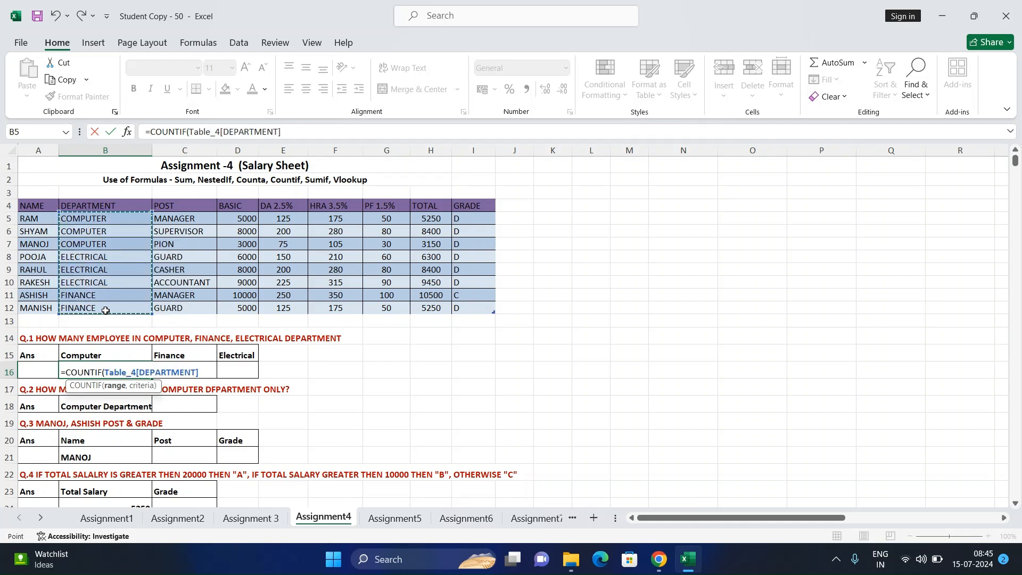
{"action": "type", "text": ","}
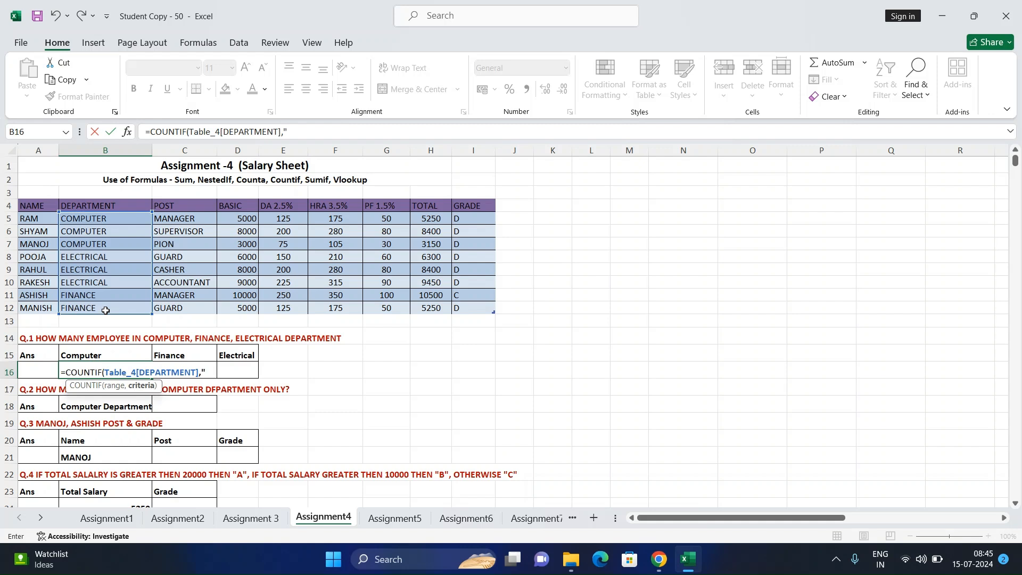
{"action": "left_click", "coordinate": [69, 220]}
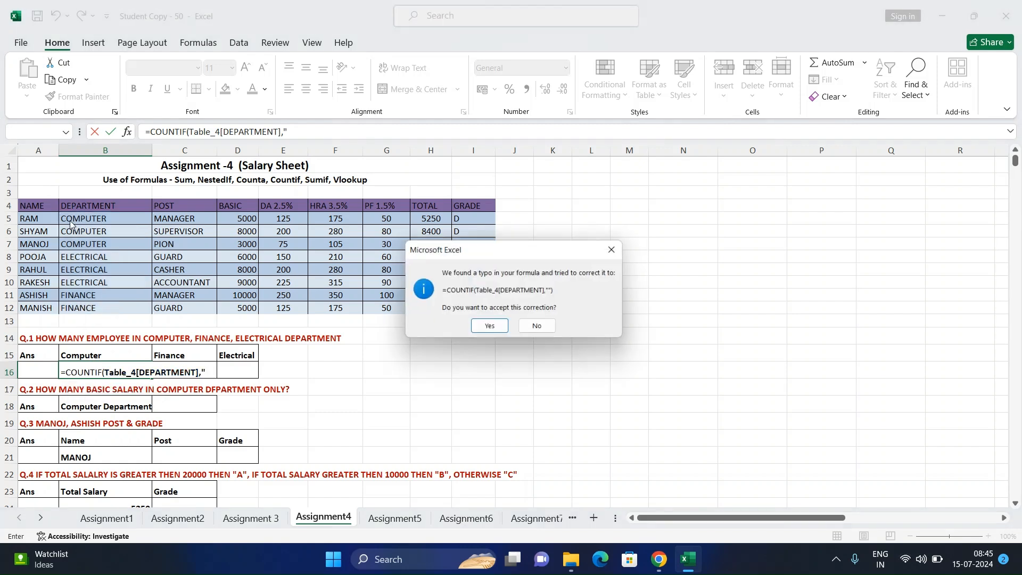
{"action": "left_click", "coordinate": [489, 330]}
Step: Set the criterion of the COUNTIF formula in B16 to "COMPUTER"
{"action": "left_click", "coordinate": [136, 372]}
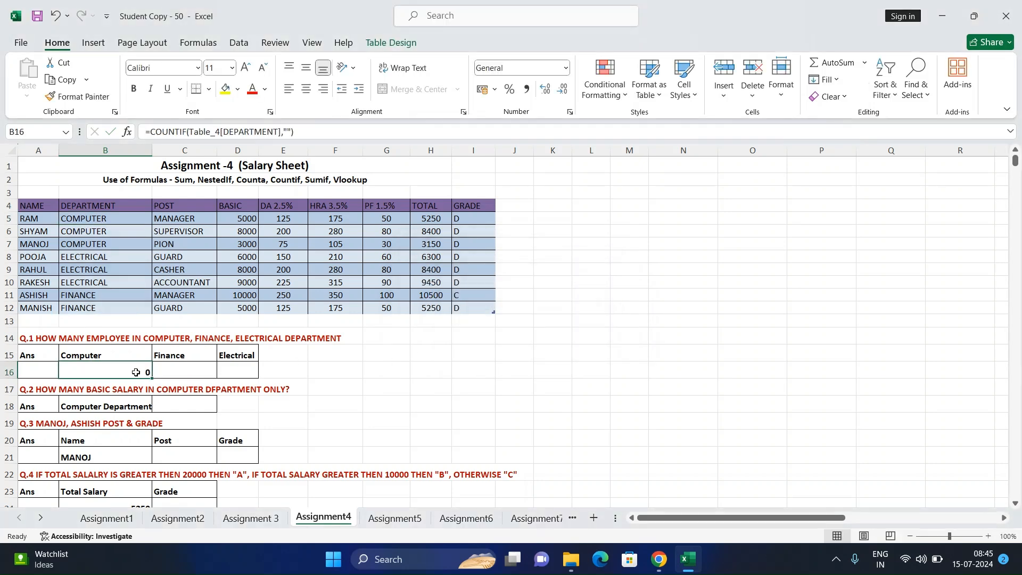
{"action": "left_click", "coordinate": [288, 131]}
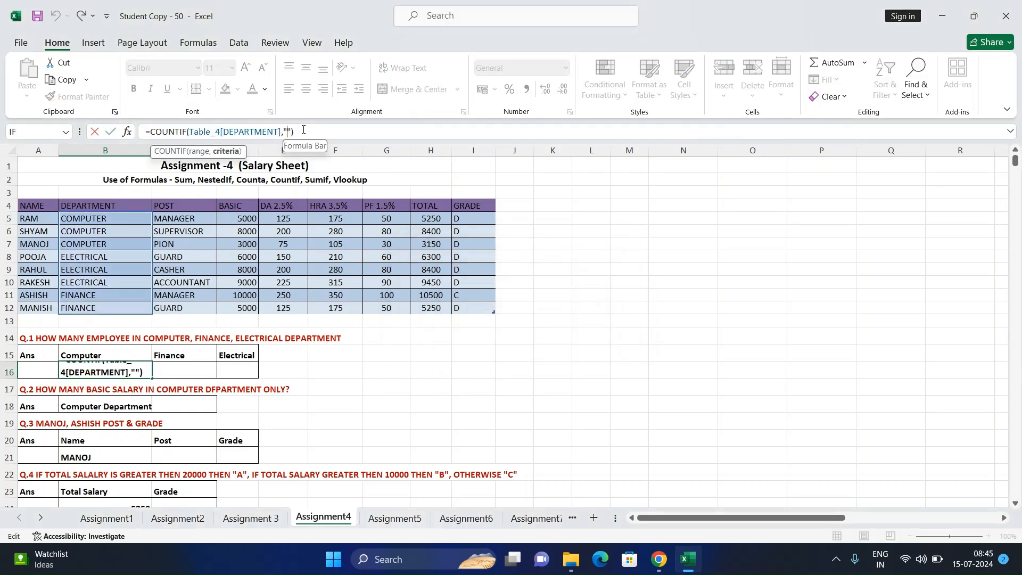
{"action": "type", "text": "COMPUTE"}
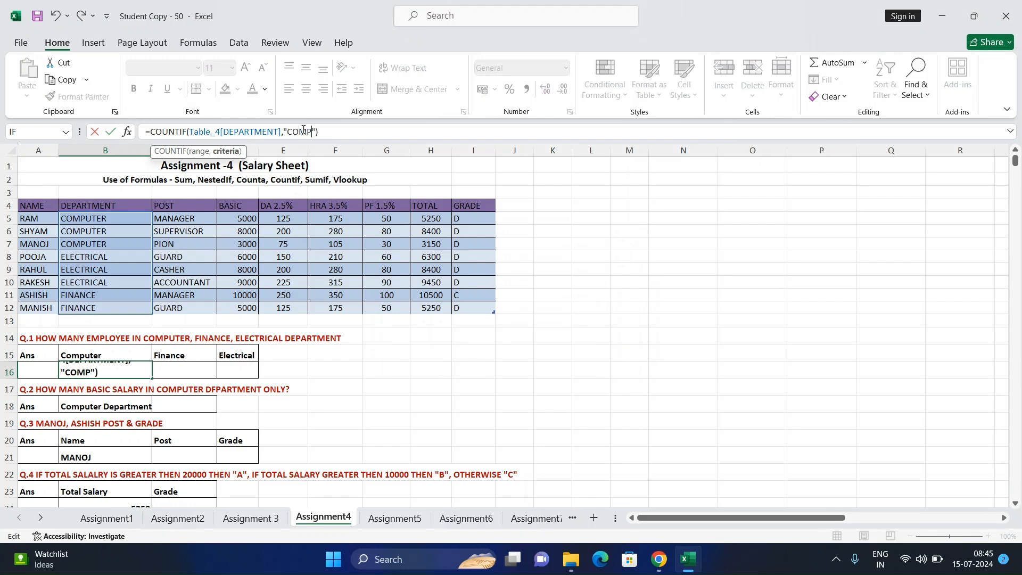
{"action": "type", "text": "R"}
{"action": "key", "text": "Return"}
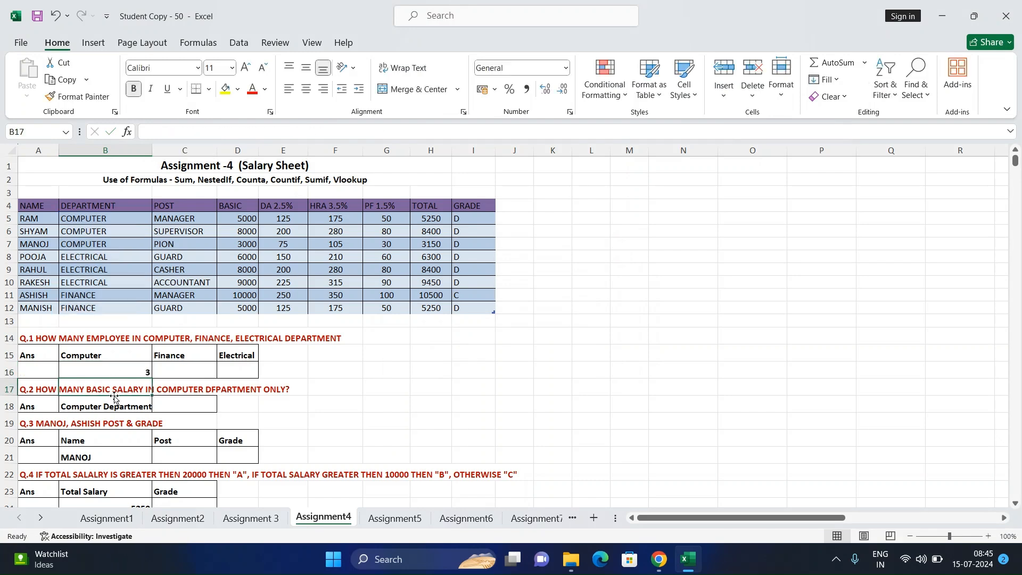
Step: Check the Computer answer in B16 against the COMPUTER entries in B5 to B7
{"action": "left_click", "coordinate": [117, 372]}
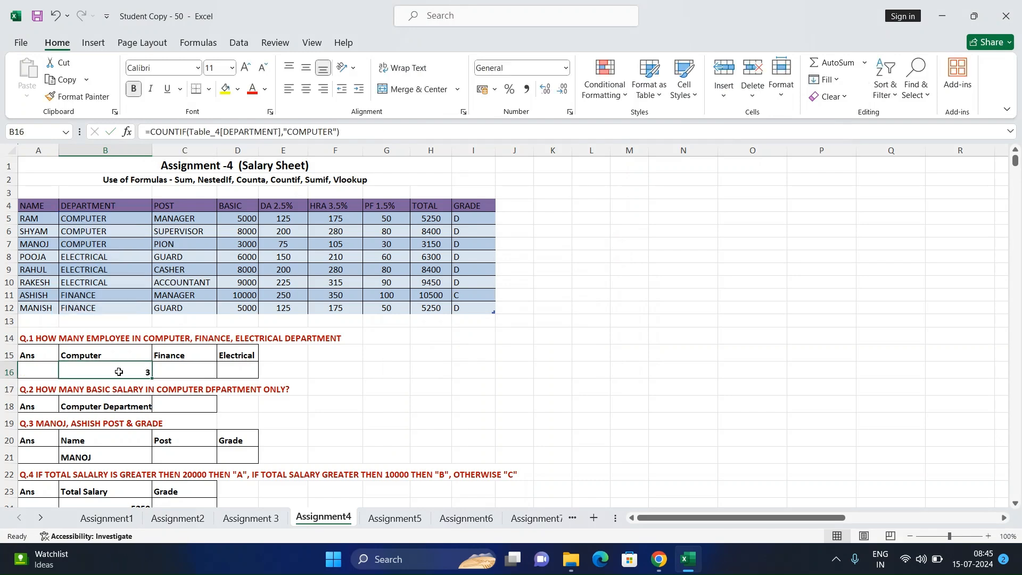
{"action": "left_click", "coordinate": [101, 220]}
{"action": "left_click", "coordinate": [102, 233]}
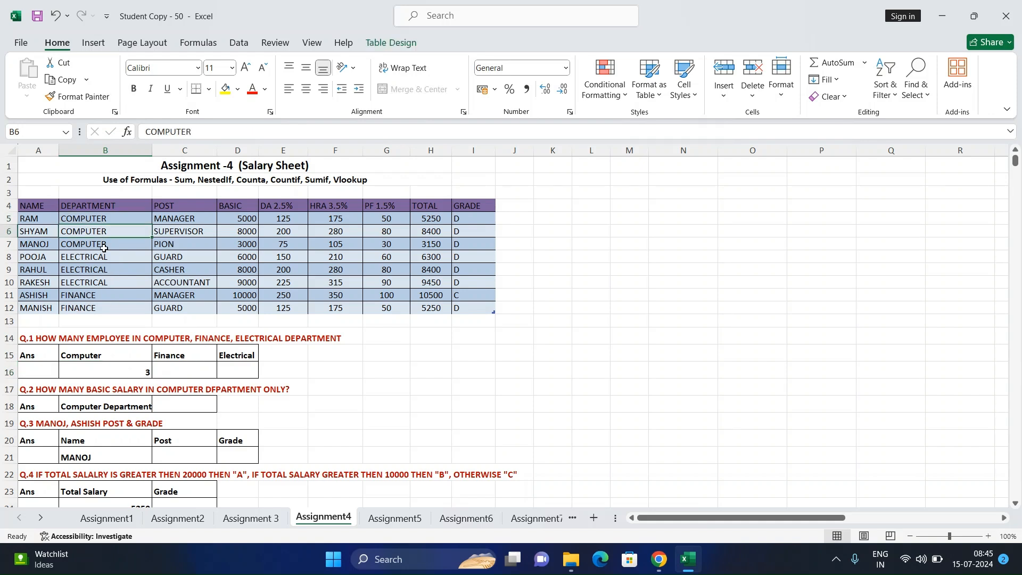
{"action": "left_click", "coordinate": [104, 249]}
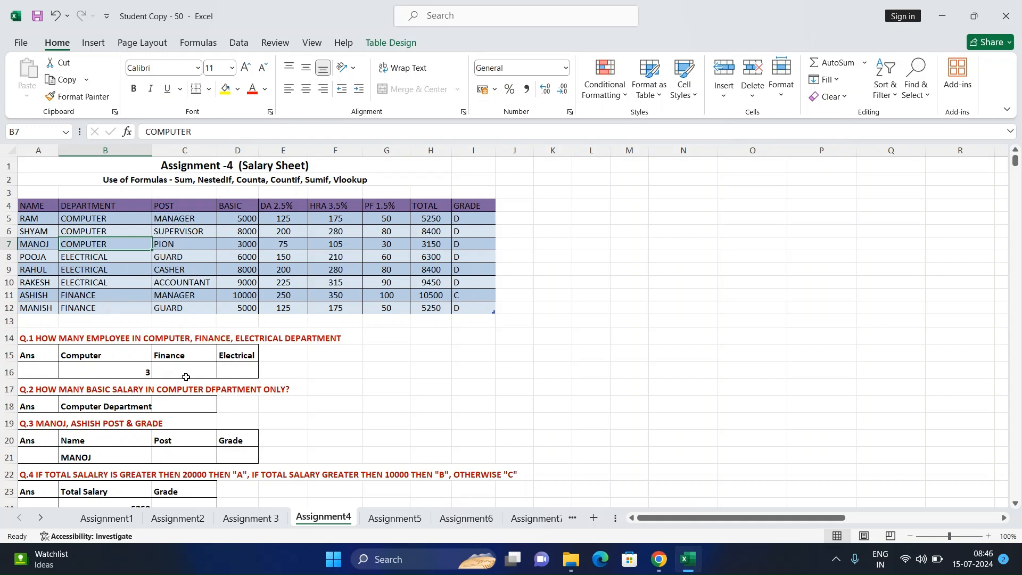
Step: Fill the COUNTIF formula from B16 across into the Finance answer cell C16
{"action": "left_click", "coordinate": [186, 374]}
{"action": "left_click", "coordinate": [128, 370]}
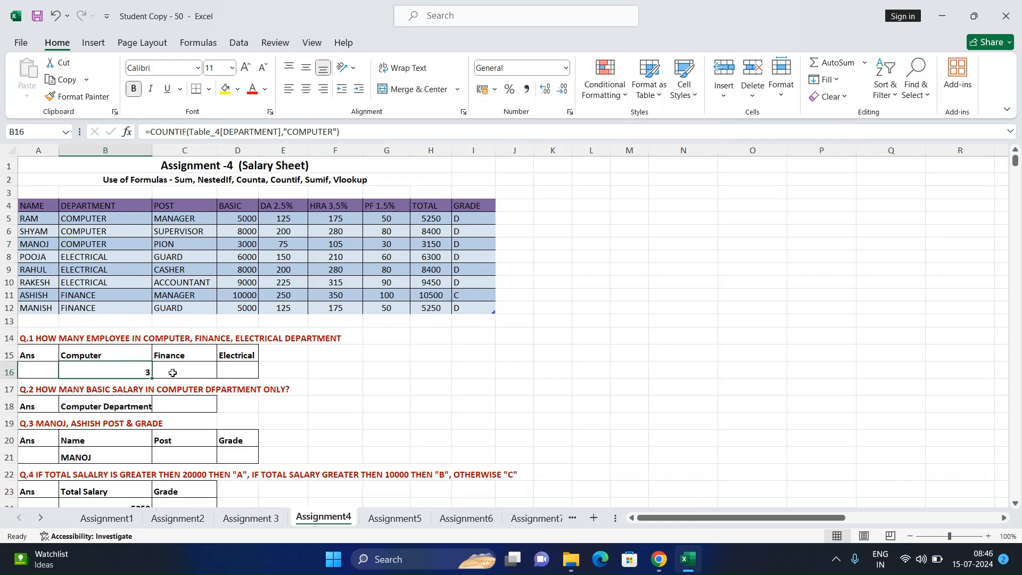
{"action": "left_click", "coordinate": [173, 373]}
{"action": "left_click", "coordinate": [142, 373]}
{"action": "left_click_drag", "start_coordinate": [152, 378], "coordinate": [210, 378]}
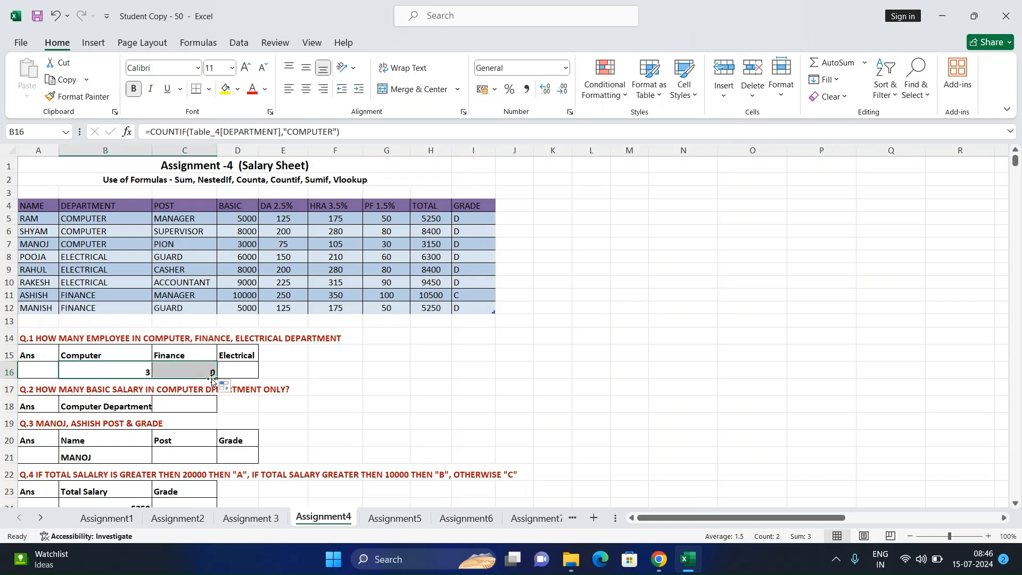
Step: Remove the word COMPUTER from the criterion of the formula in C16, leaving empty quotes
{"action": "left_click", "coordinate": [205, 373]}
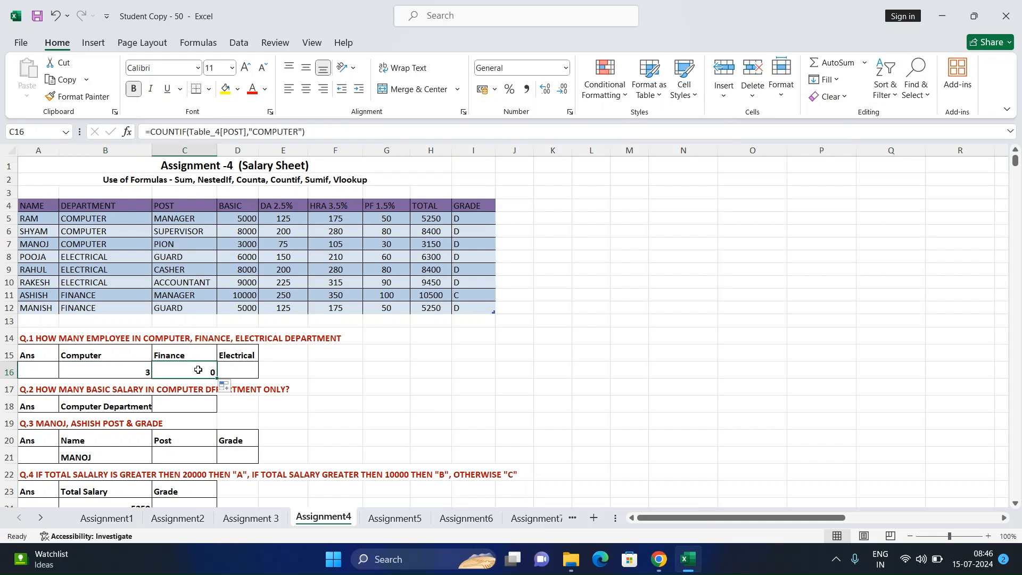
{"action": "left_click", "coordinate": [298, 132]}
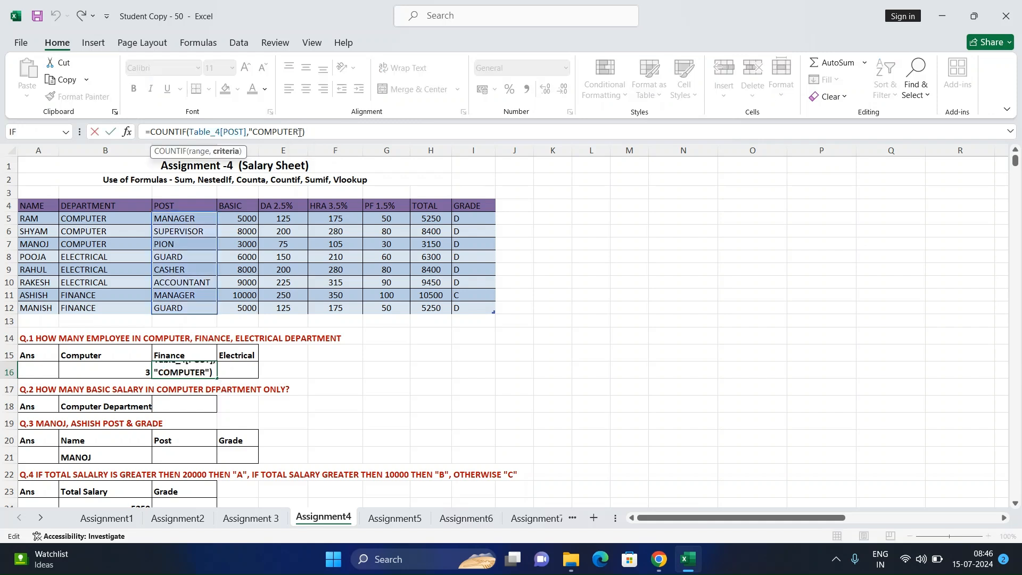
{"action": "key", "text": "BackSpace"}
{"action": "key", "text": "BackSpace"}
{"action": "key", "text": "BackSpace"}
{"action": "key", "text": "BackSpace"}
{"action": "key", "text": "BackSpace"}
{"action": "key", "text": "BackSpace"}
{"action": "key", "text": "BackSpace"}
{"action": "key", "text": "BackSpace"}
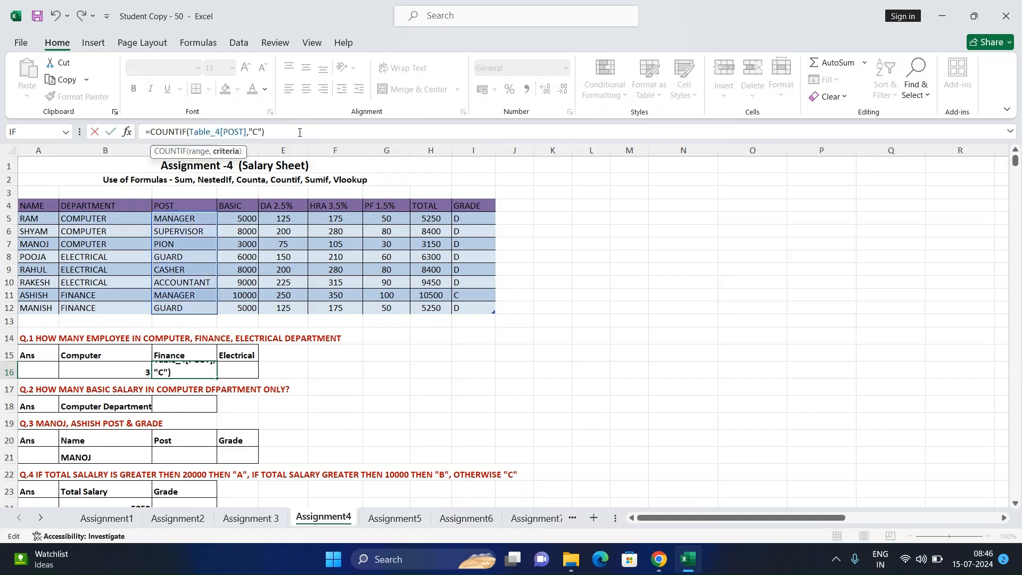
{"action": "left_click", "coordinate": [113, 283]}
{"action": "left_click", "coordinate": [187, 374]}
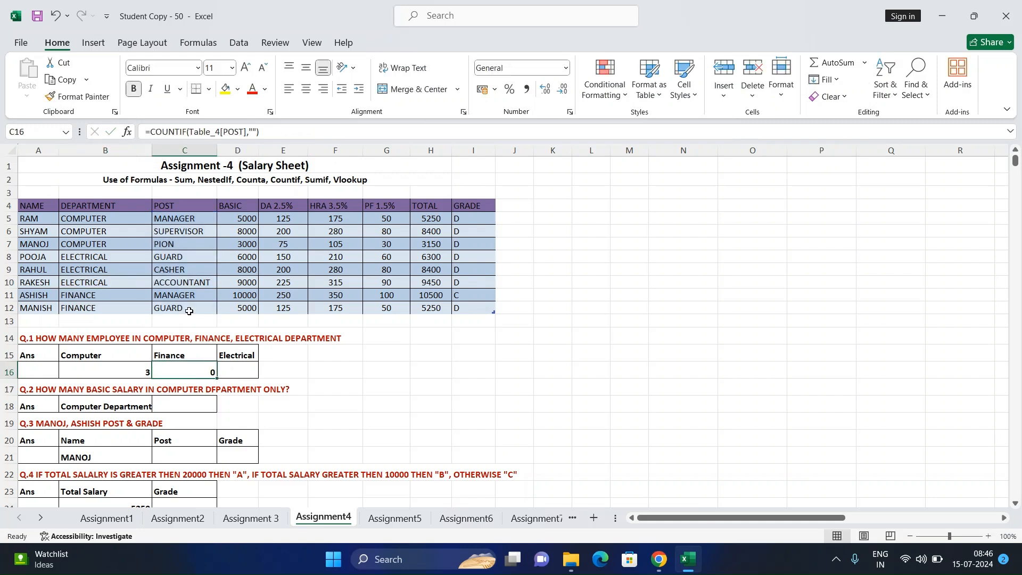
Step: Try cell B10 as the criterion of the COUNTIF formula in C16 instead of the empty quotes
{"action": "left_click", "coordinate": [252, 133]}
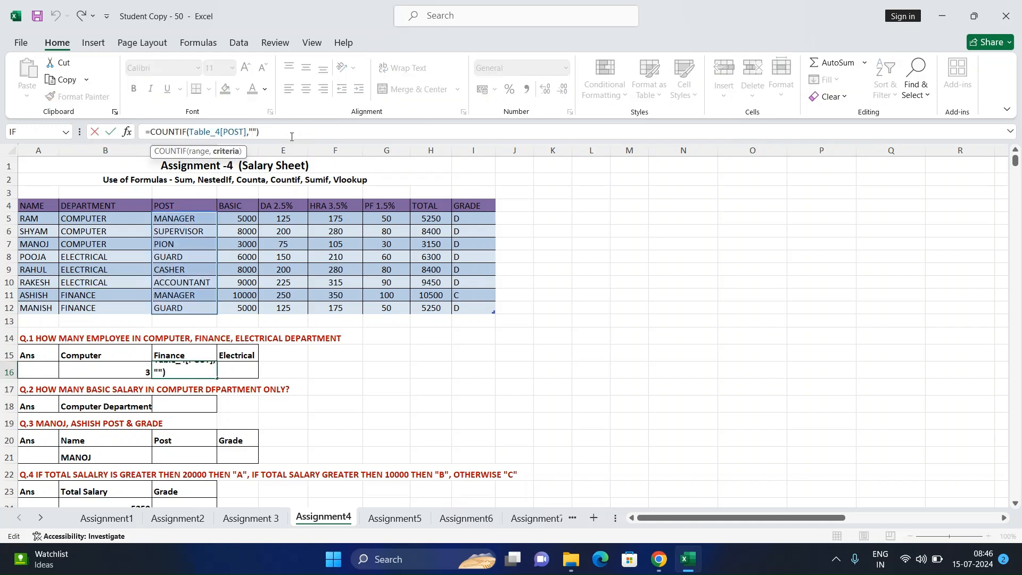
{"action": "key", "text": "Delete"}
{"action": "left_click", "coordinate": [108, 284]}
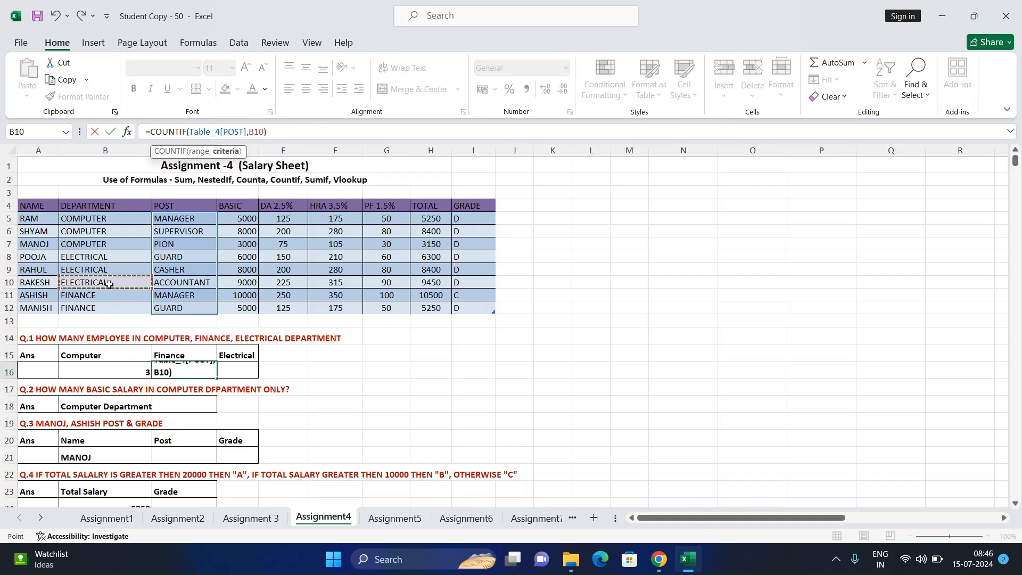
{"action": "key", "text": "Return"}
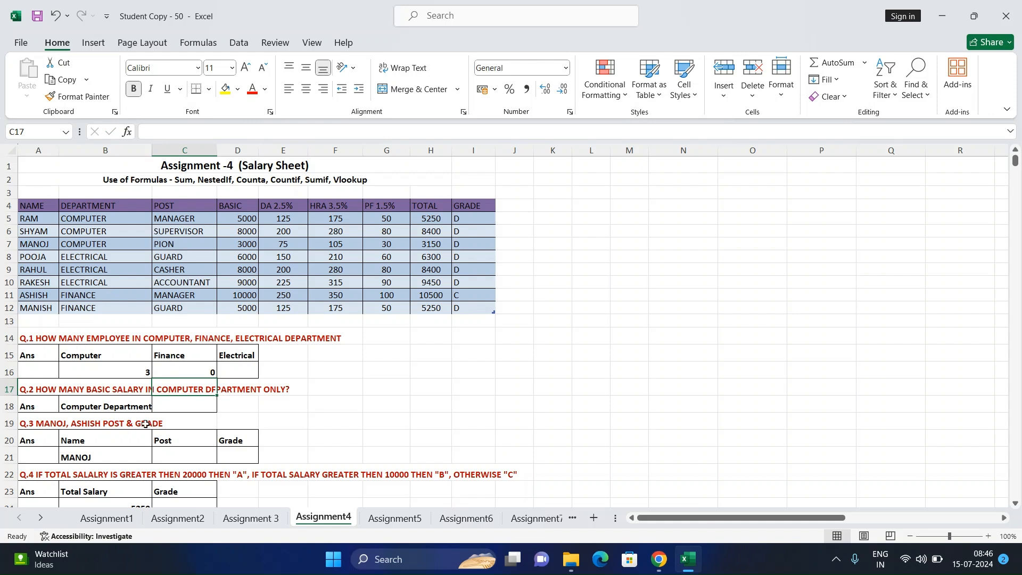
Step: Try the FINANCE cell B12 as the criterion of the COUNTIF formula in C16
{"action": "left_click", "coordinate": [198, 369]}
{"action": "left_click", "coordinate": [265, 132]}
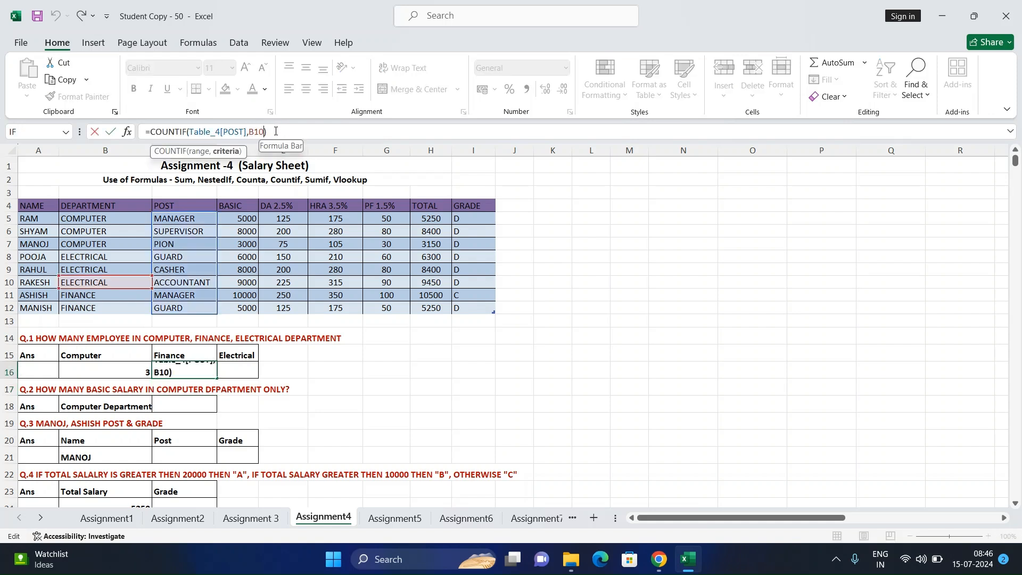
{"action": "key", "text": "BackSpace"}
{"action": "key", "text": "BackSpace"}
{"action": "key", "text": "BackSpace"}
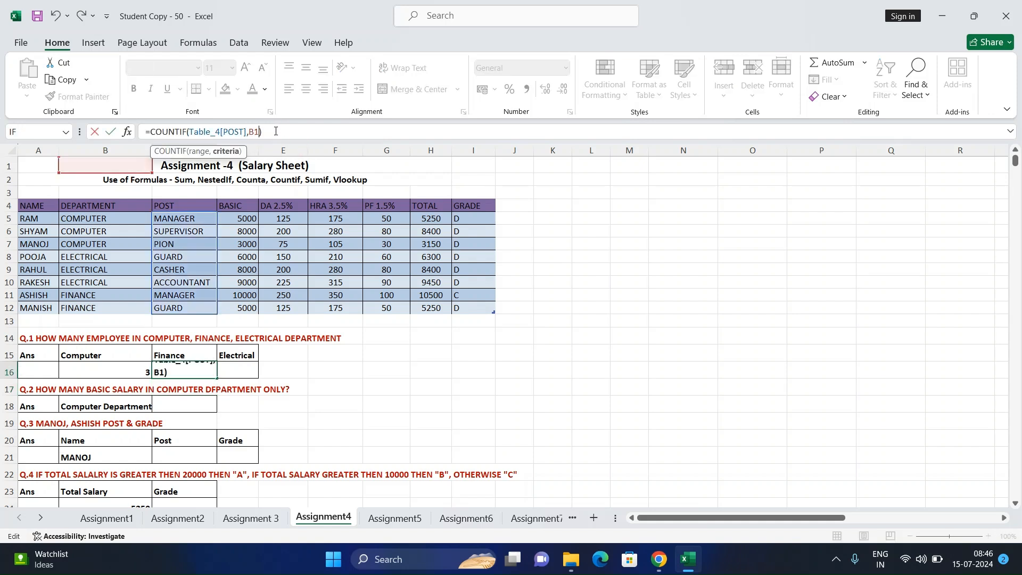
{"action": "left_click", "coordinate": [108, 308]}
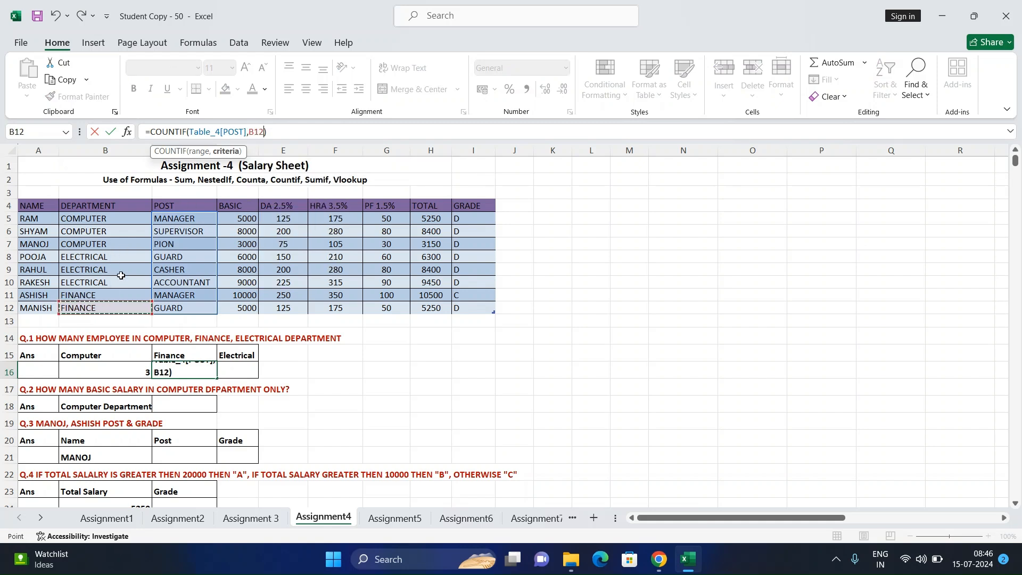
{"action": "key", "text": "Return"}
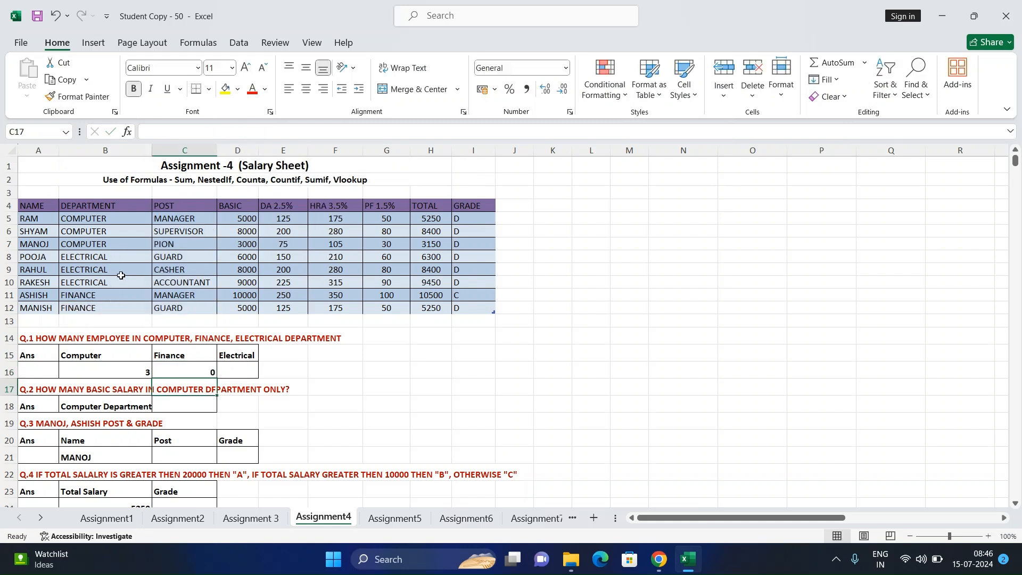
Step: Replace the Finance formula in C16 with a COUNTIF over the table's DEPARTMENT column using the criterion "FINANCE"
{"action": "left_click", "coordinate": [191, 369]}
{"action": "double_click", "coordinate": [196, 367]}
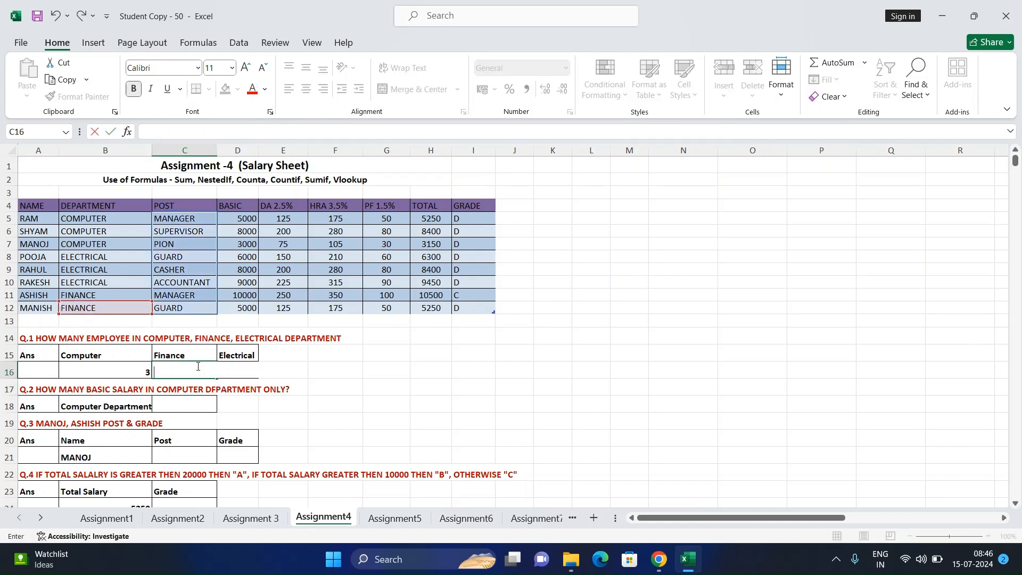
{"action": "type", "text": "=coun"}
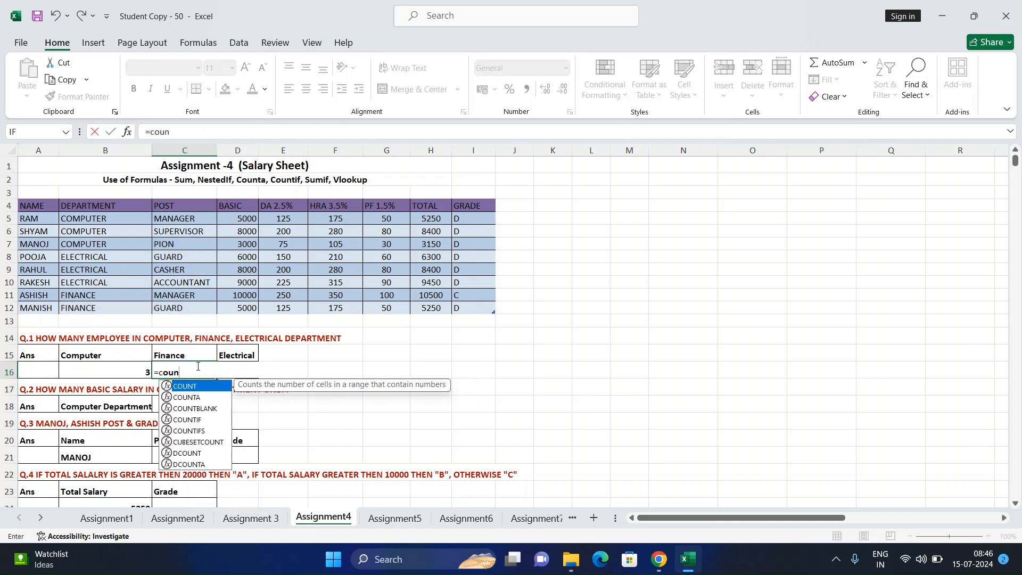
{"action": "type", "text": "tif"}
{"action": "key", "text": "Tab"}
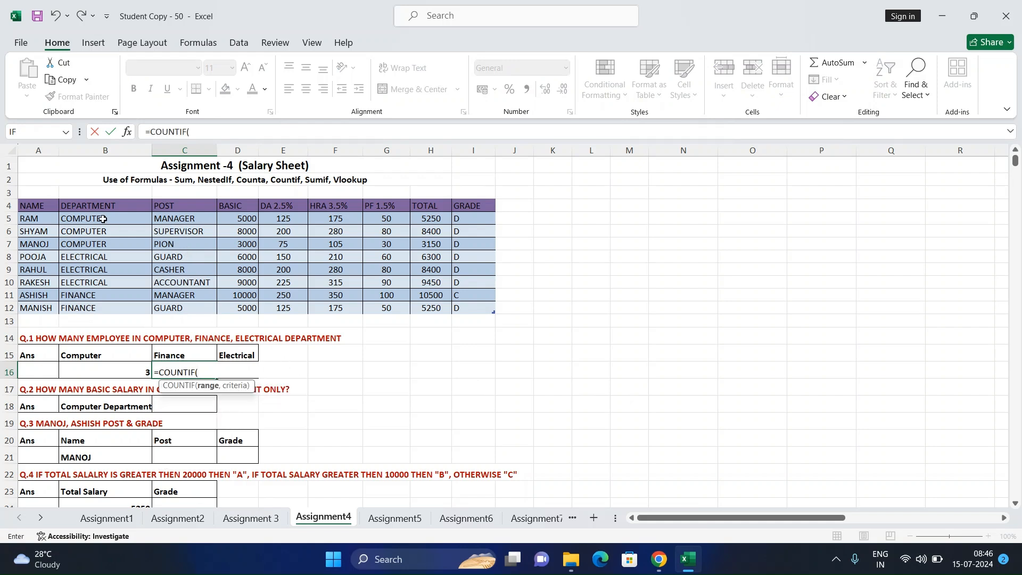
{"action": "left_click_drag", "start_coordinate": [103, 219], "coordinate": [102, 307]}
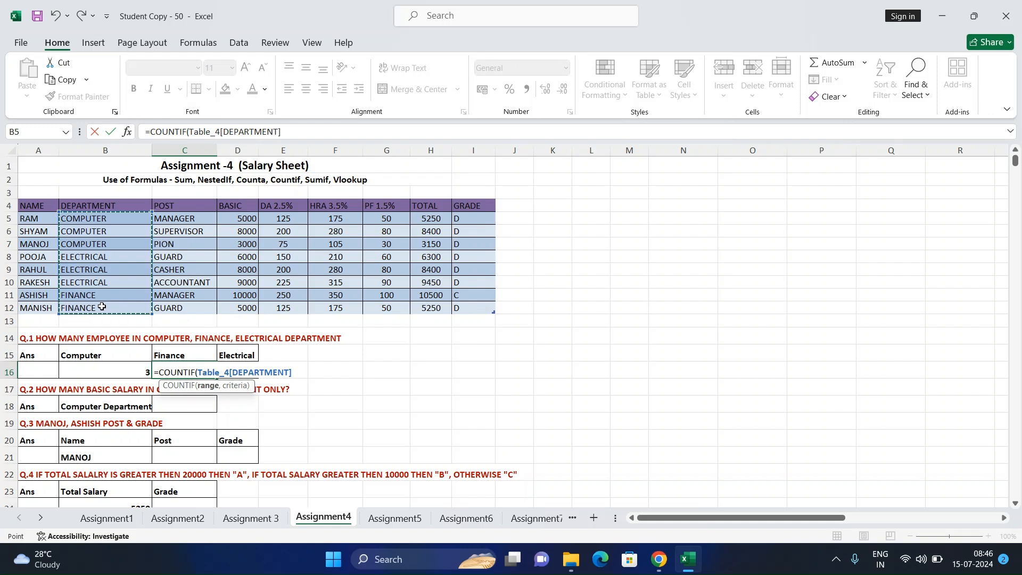
{"action": "type", "text": ","}
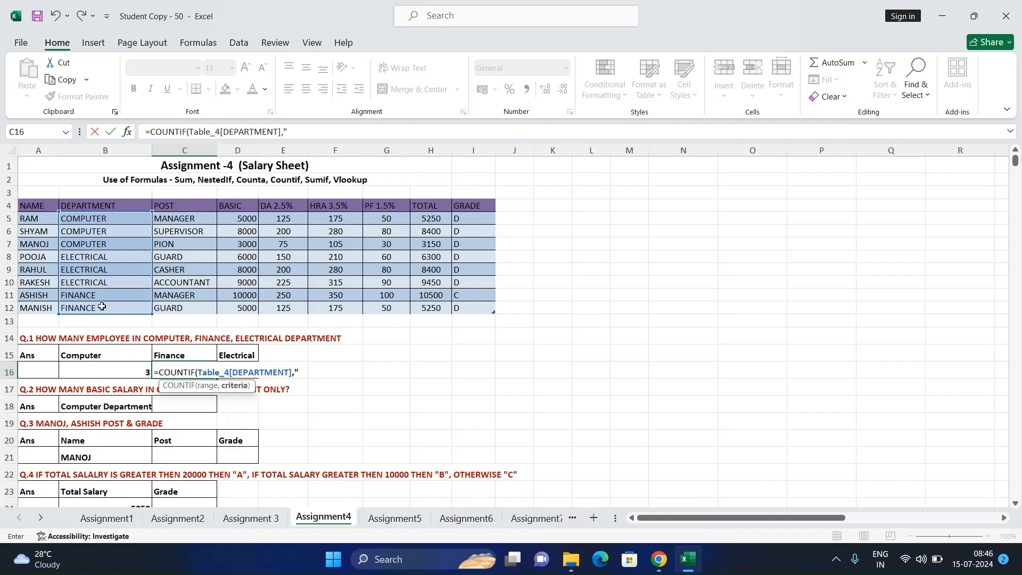
{"action": "type", "text": "\"FINANCE\")"}
{"action": "key", "text": "Return"}
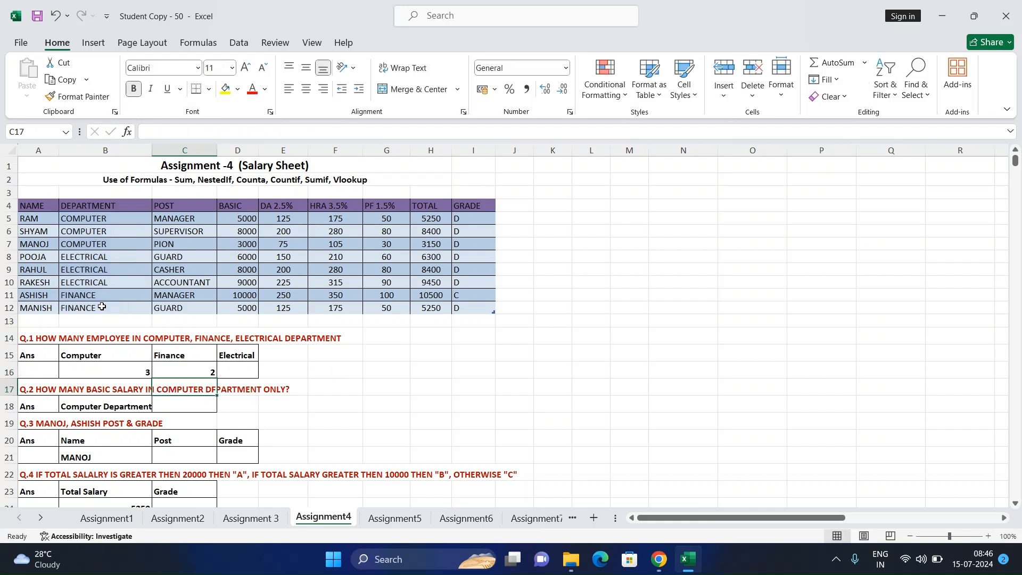
Step: Count the Electrical employees in D16 with a COUNTIF over the table's DEPARTMENT column using the criterion "ELECTRICAL"
{"action": "left_click", "coordinate": [249, 372]}
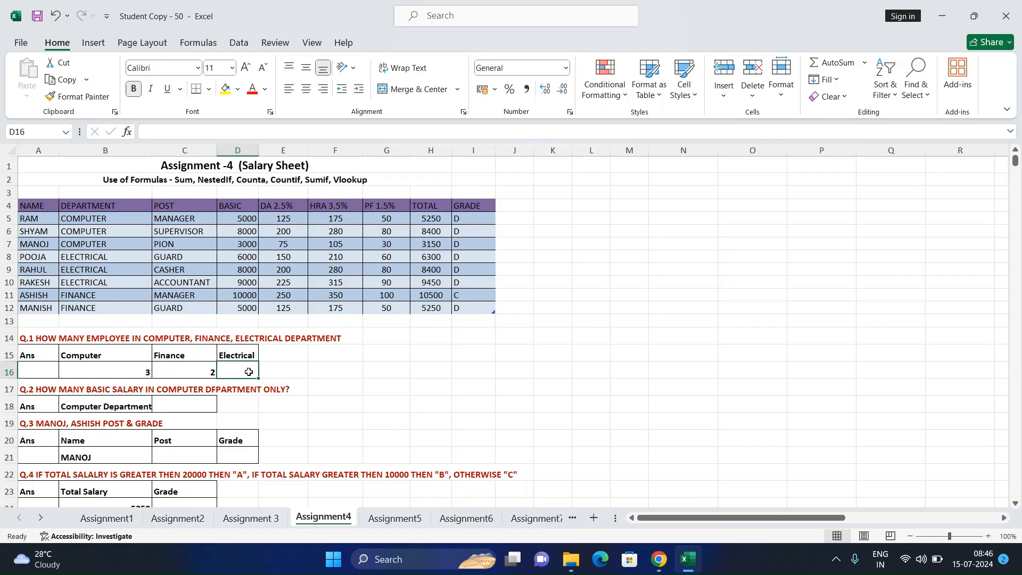
{"action": "type", "text": "=counti"}
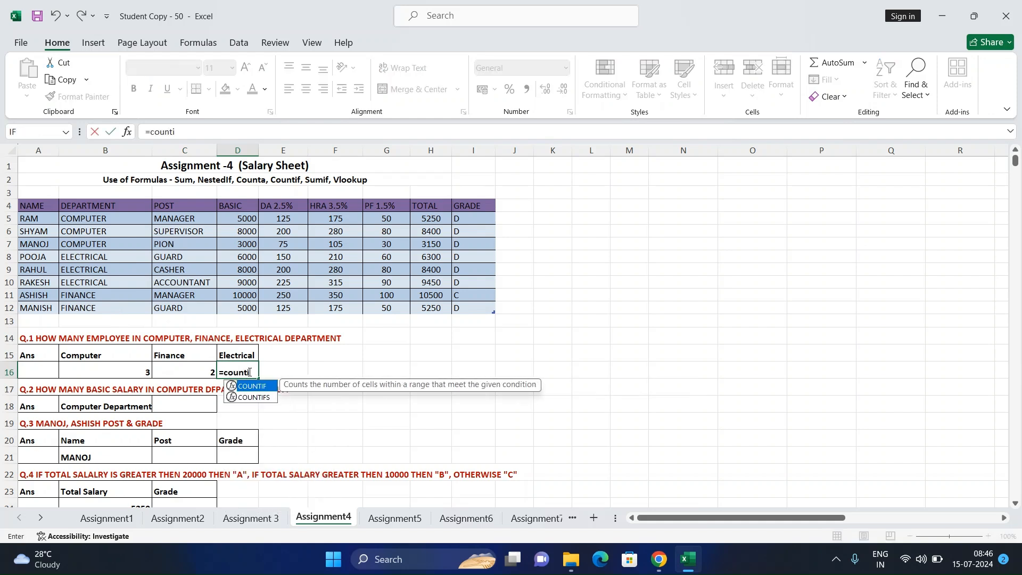
{"action": "type", "text": "f"}
{"action": "key", "text": "Tab"}
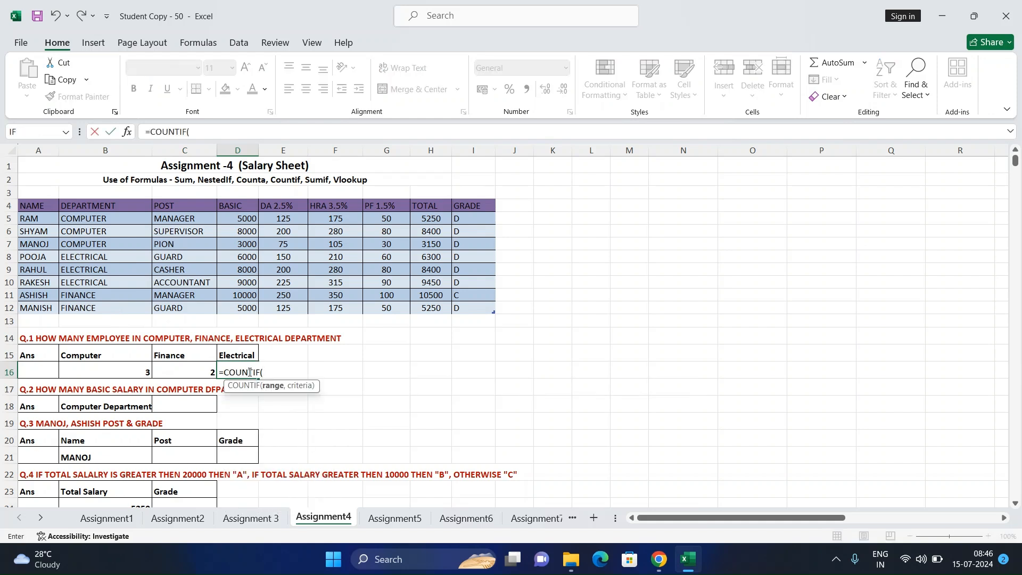
{"action": "left_click_drag", "start_coordinate": [104, 218], "coordinate": [109, 307]}
{"action": "type", "text": ",\"EL"}
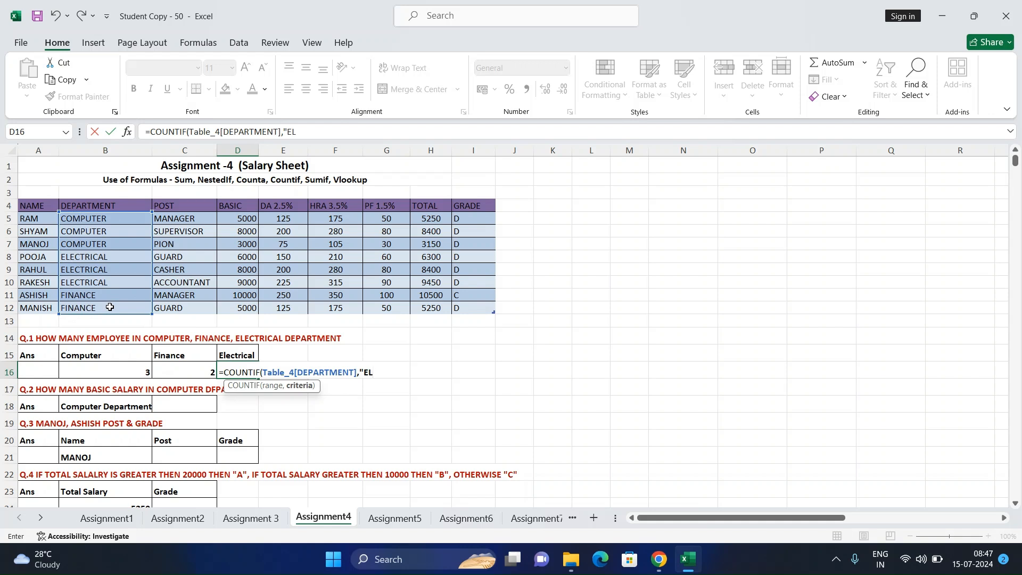
{"action": "type", "text": "ECTRICAL\""}
{"action": "key", "text": "Return"}
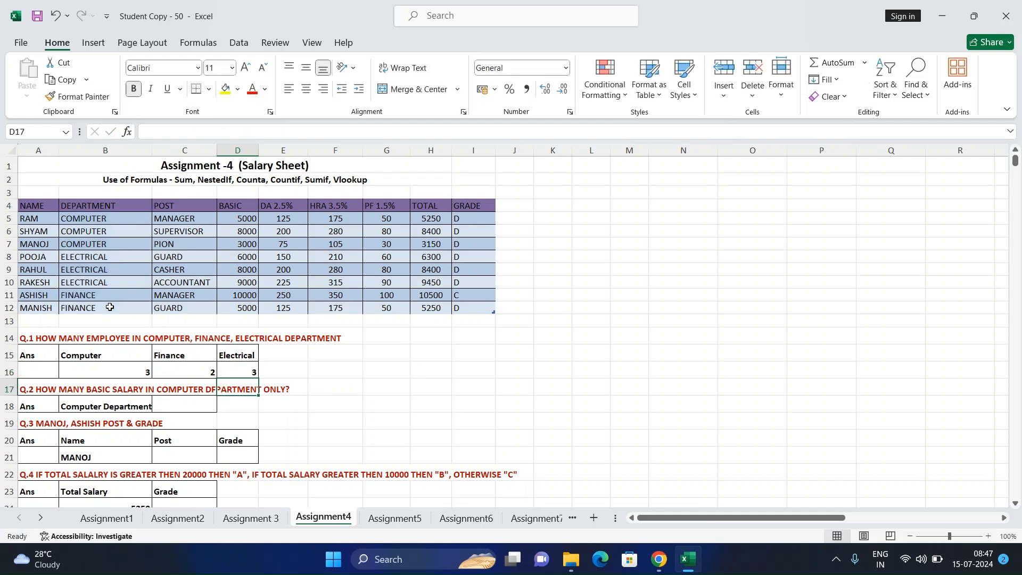
Step: Begin a SUMIF formula in C18 with the table's DEPARTMENT column as the range
{"action": "left_click", "coordinate": [110, 378]}
{"action": "scroll", "coordinate": [160, 370], "scroll_direction": "down", "scroll_amount": 3}
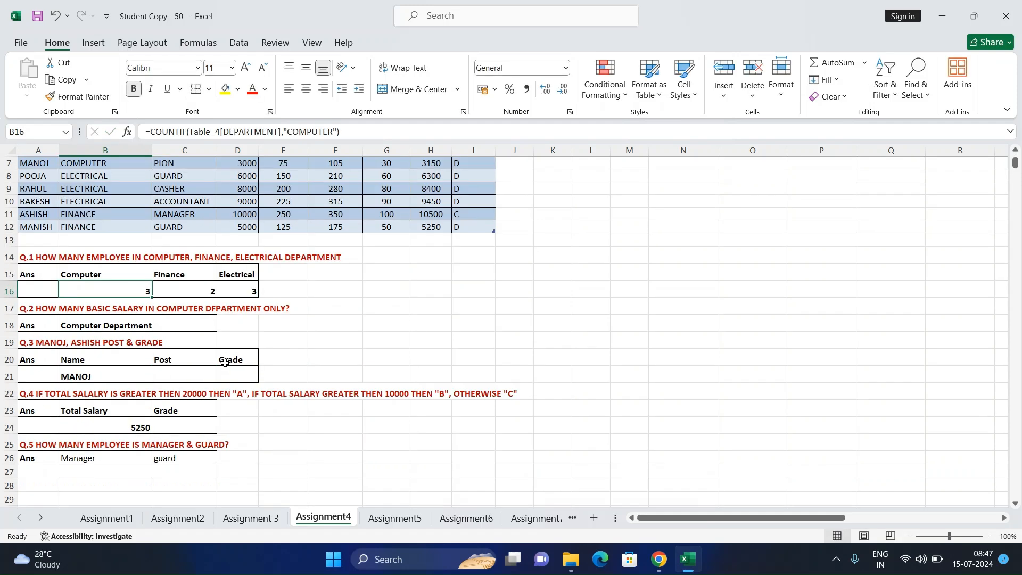
{"action": "left_click", "coordinate": [132, 288]}
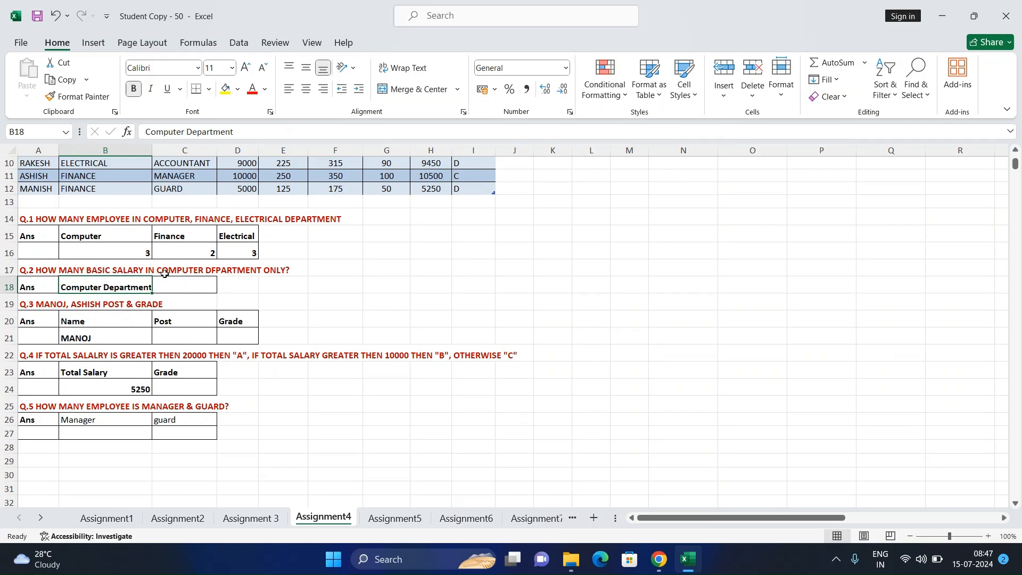
{"action": "left_click", "coordinate": [181, 288]}
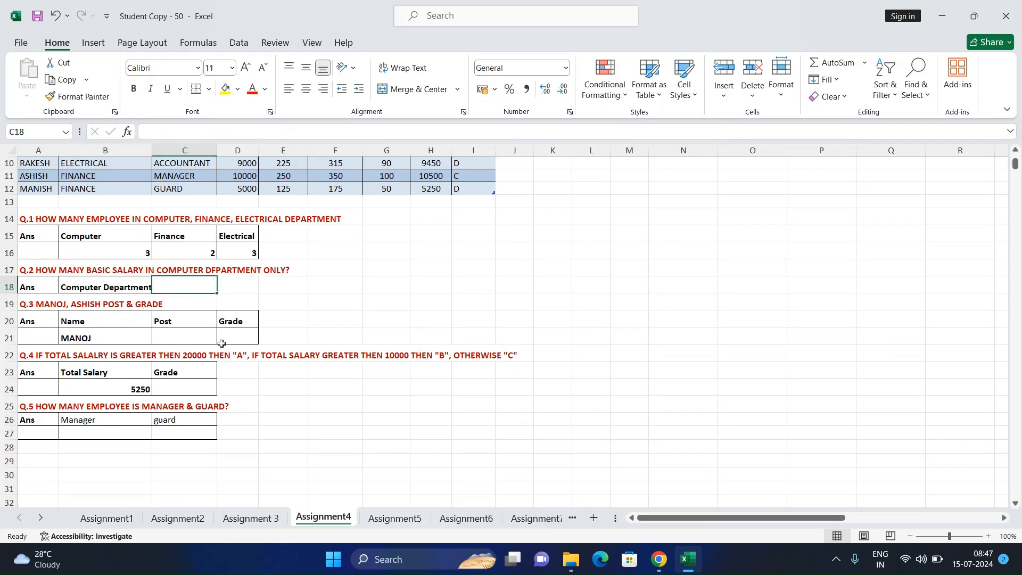
{"action": "scroll", "coordinate": [221, 344], "scroll_direction": "up", "scroll_amount": 3}
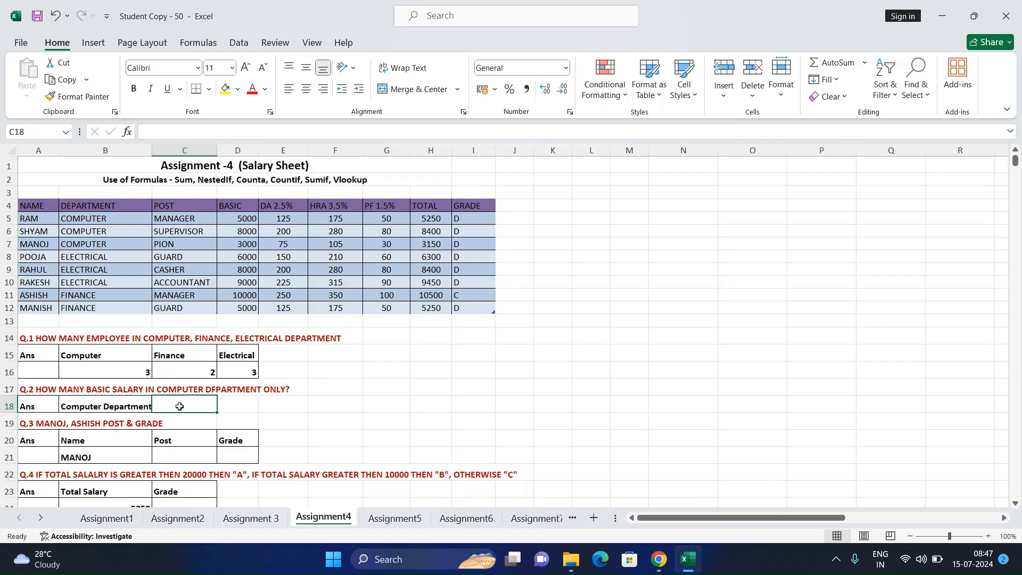
{"action": "type", "text": "="}
{"action": "type", "text": "sum"}
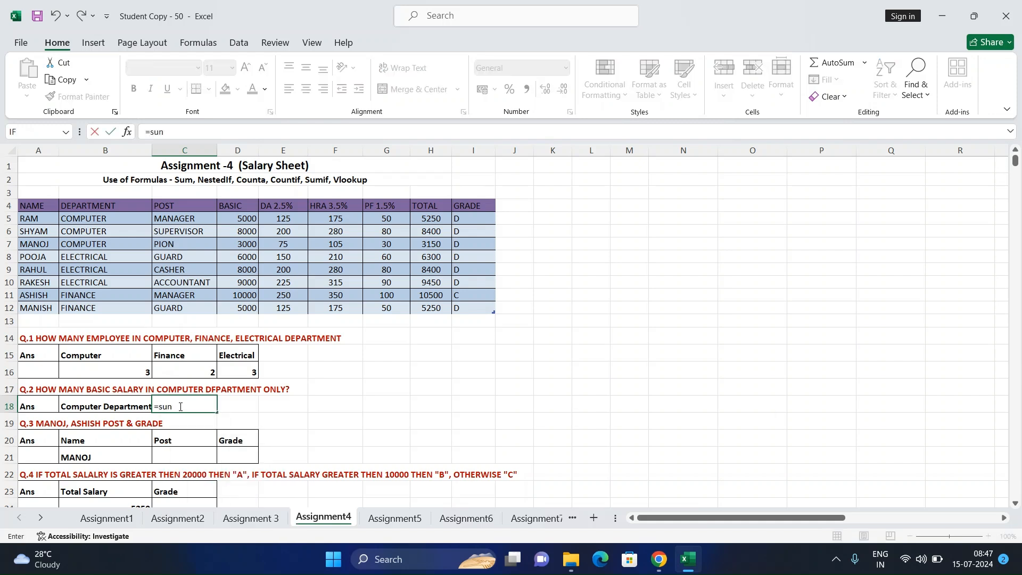
{"action": "type", "text": "i"}
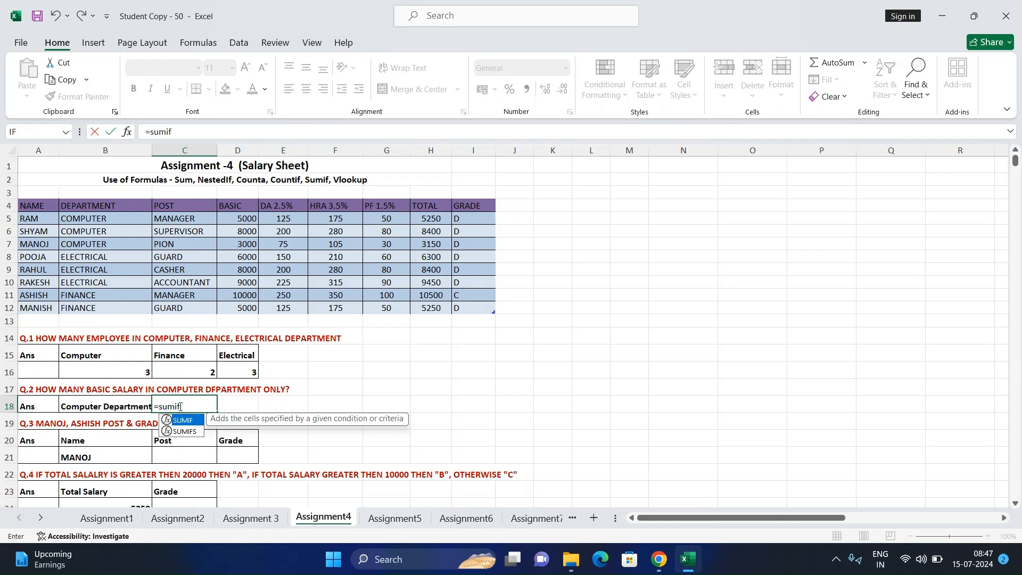
{"action": "type", "text": "f"}
{"action": "key", "text": "Tab"}
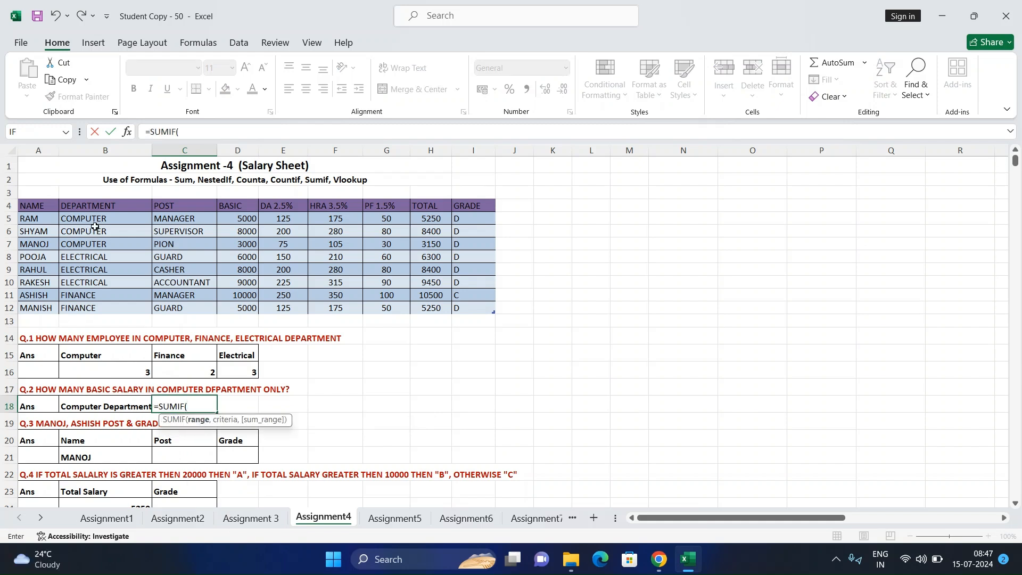
{"action": "left_click_drag", "start_coordinate": [96, 220], "coordinate": [102, 308]}
{"action": "type", "text": ","}
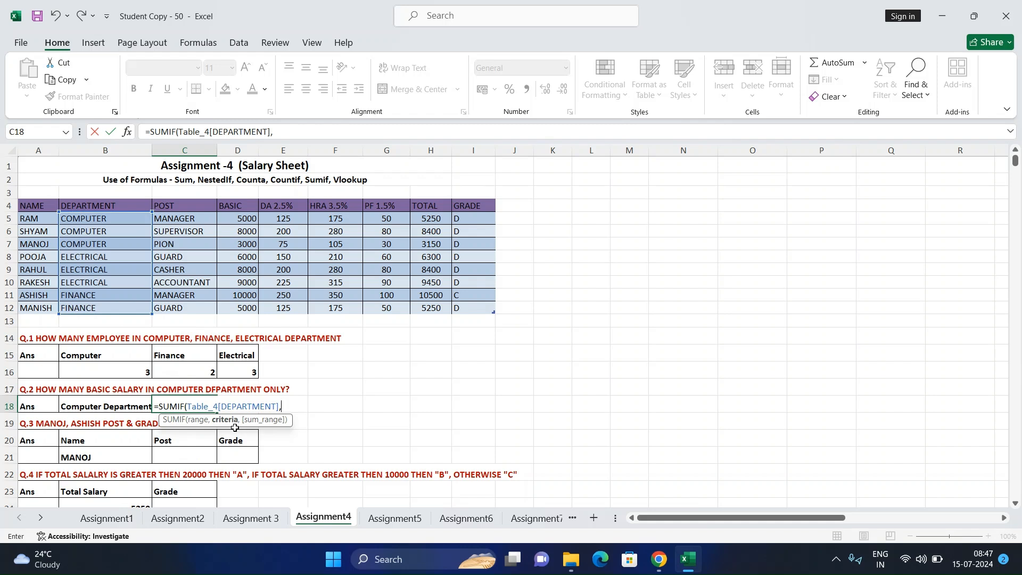
Step: Complete the SUMIF formula in C18 with B5 as the criterion and the table's BASIC column as the sum range
{"action": "left_click", "coordinate": [125, 220]}
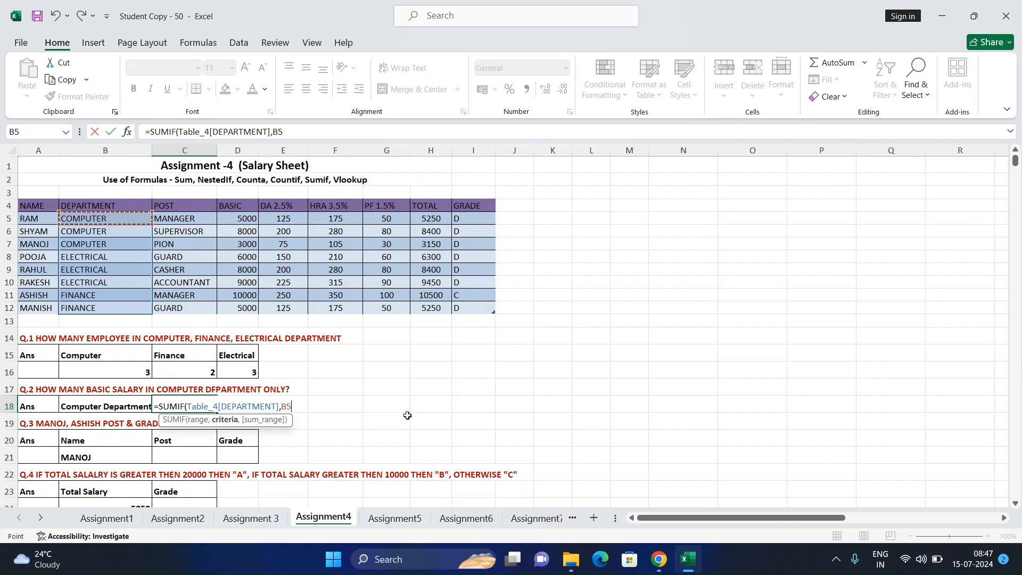
{"action": "type", "text": ","}
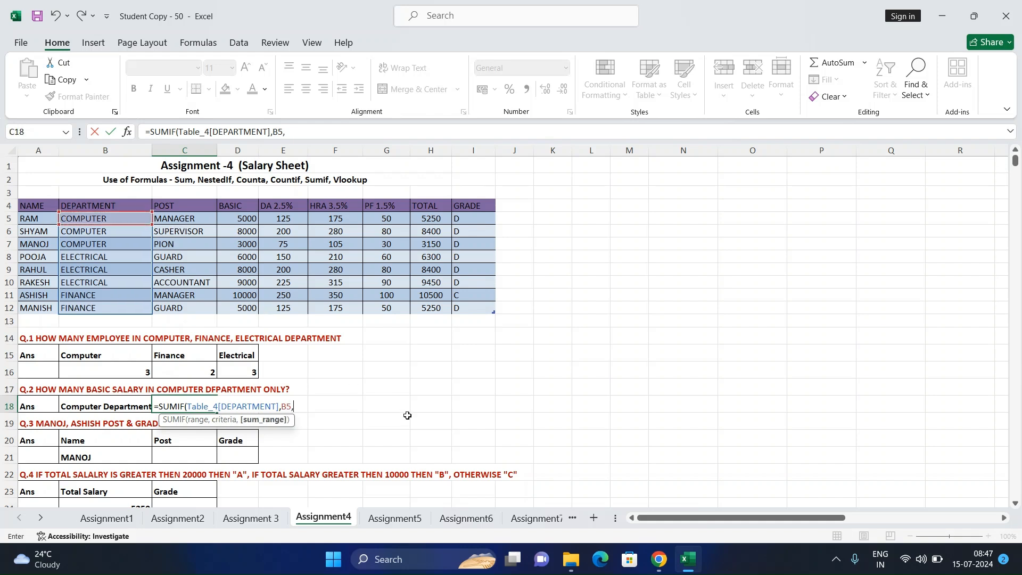
{"action": "left_click_drag", "start_coordinate": [234, 217], "coordinate": [240, 305]}
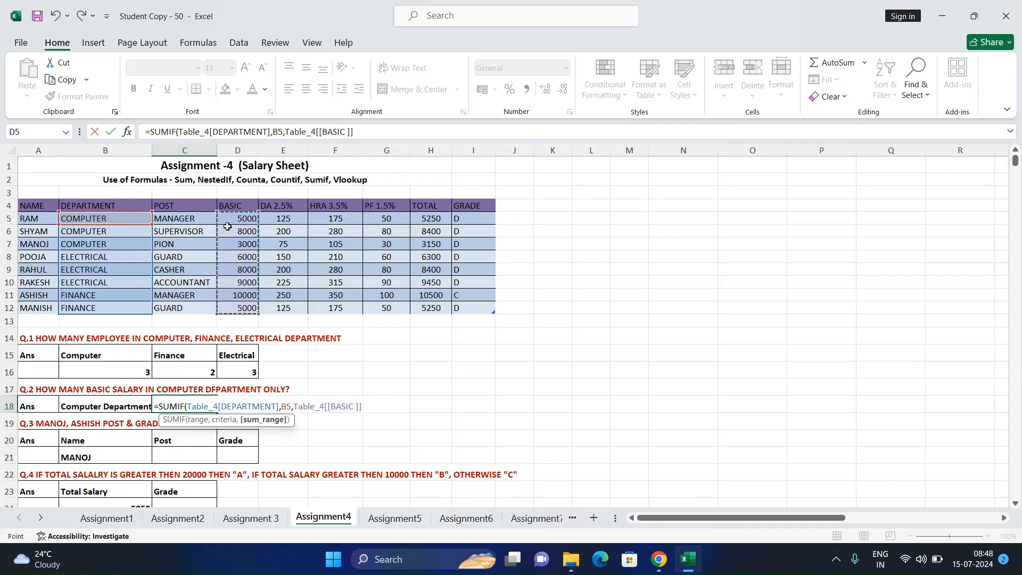
{"action": "type", "text": ")"}
{"action": "key", "text": "Return"}
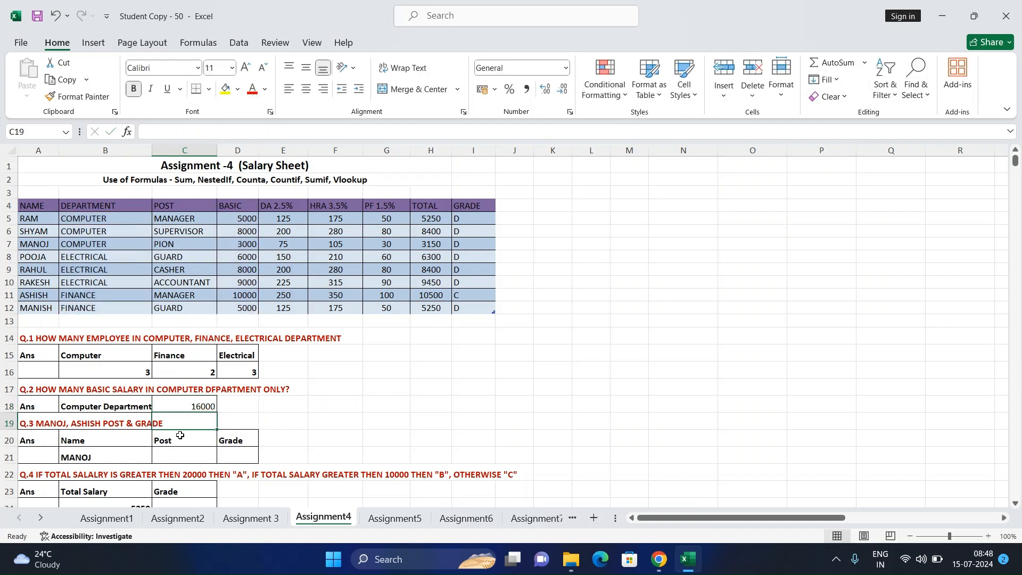
Step: Check the SUMIF result in C18 against the sum of the Computer department's basic salaries in D5:D7
{"action": "left_click", "coordinate": [128, 404]}
{"action": "left_click", "coordinate": [188, 408]}
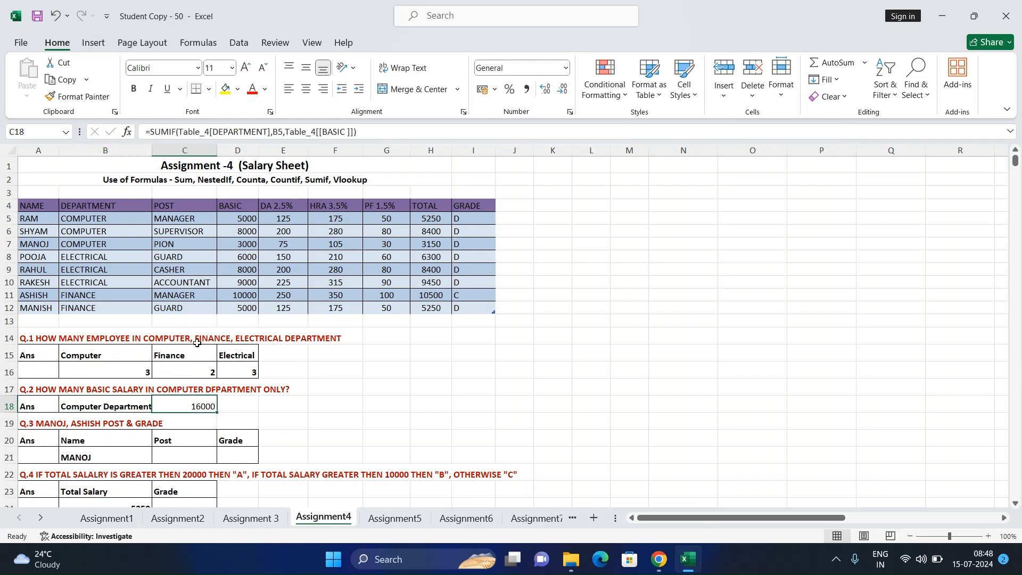
{"action": "left_click", "coordinate": [246, 219]}
{"action": "left_click", "coordinate": [243, 231]}
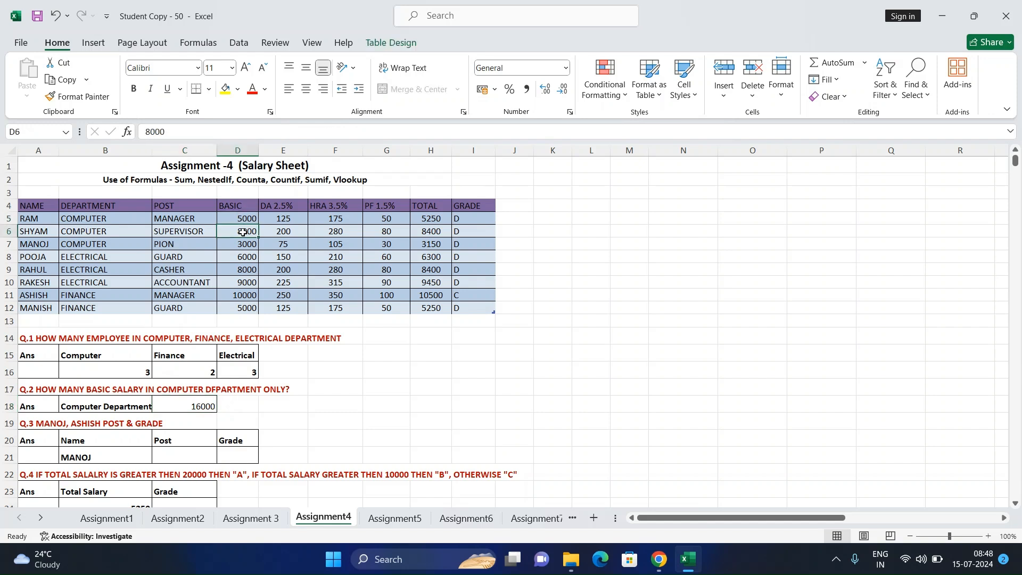
{"action": "left_click", "coordinate": [245, 244]}
{"action": "left_click_drag", "start_coordinate": [242, 222], "coordinate": [244, 246]}
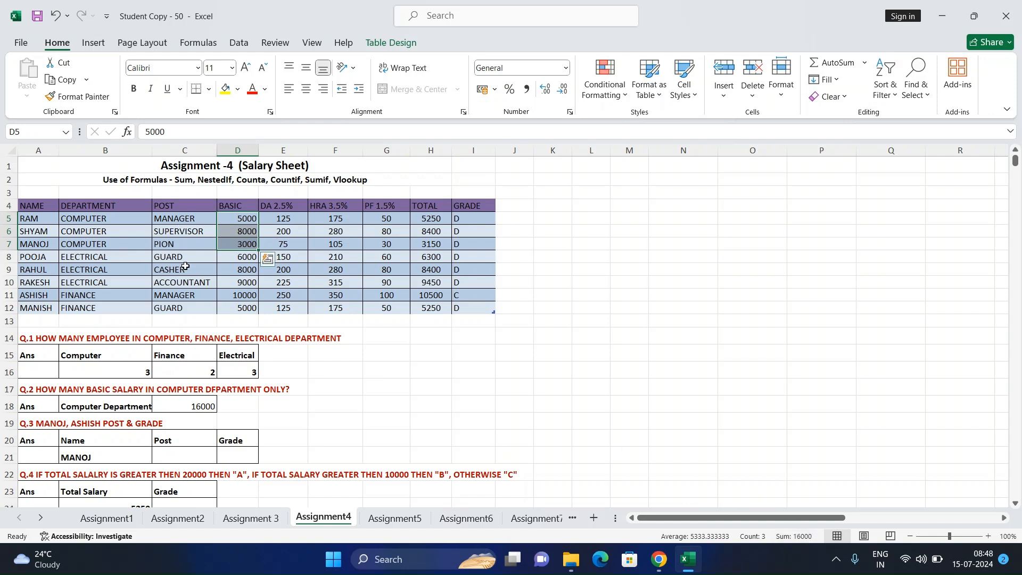
Step: Try copying COMPUTER from B6 into department cell B11 to test the formulas, and undo the paste
{"action": "left_click", "coordinate": [99, 232]}
{"action": "key", "text": "ctrl+c"}
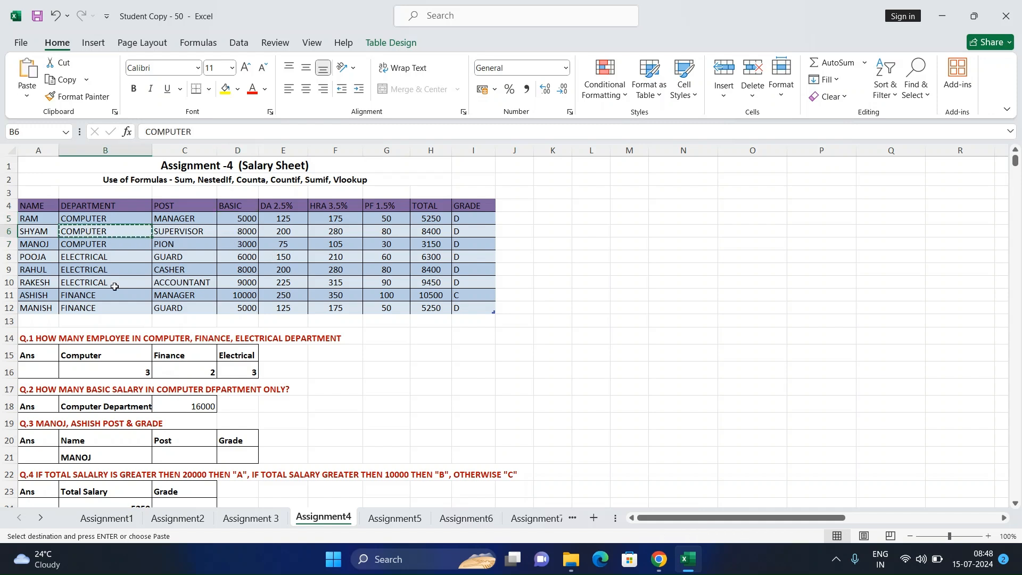
{"action": "left_click", "coordinate": [115, 291]}
{"action": "key", "text": "ctrl+v"}
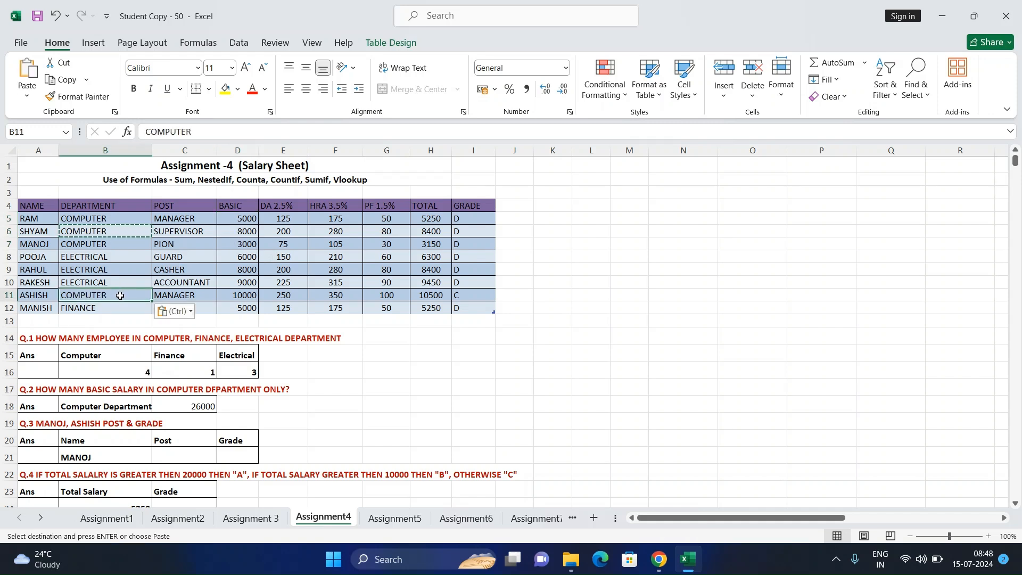
{"action": "left_click", "coordinate": [420, 405]}
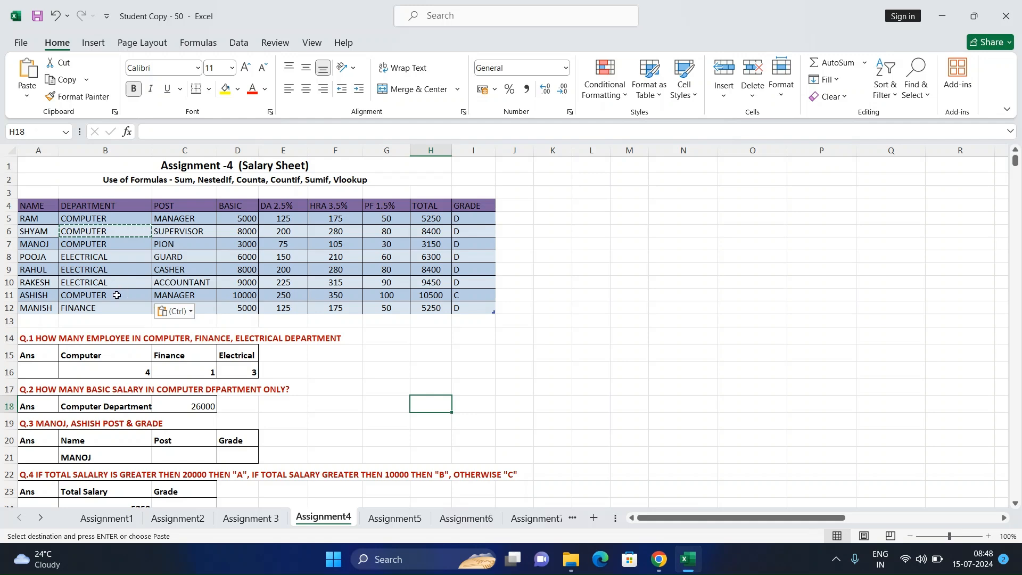
{"action": "key", "text": "ctrl+z"}
{"action": "left_click", "coordinate": [668, 373]}
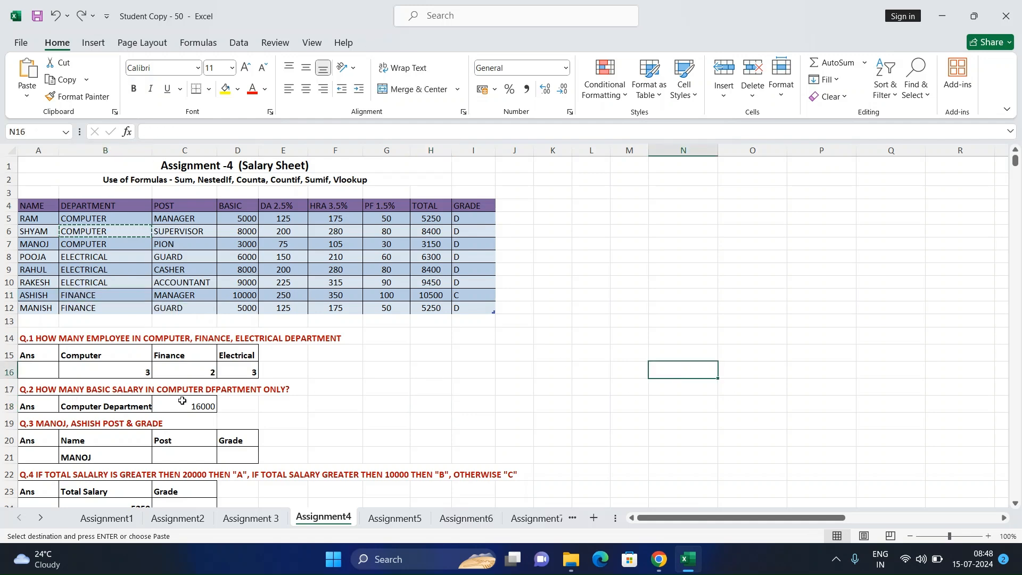
Step: Begin a VLOOKUP formula in the Q.3 Post cell C21 with the name in B21 as the lookup value
{"action": "scroll", "coordinate": [277, 392], "scroll_direction": "down", "scroll_amount": 2}
{"action": "scroll", "coordinate": [122, 386], "scroll_direction": "up", "scroll_amount": 2}
{"action": "scroll", "coordinate": [123, 385], "scroll_direction": "down", "scroll_amount": 2}
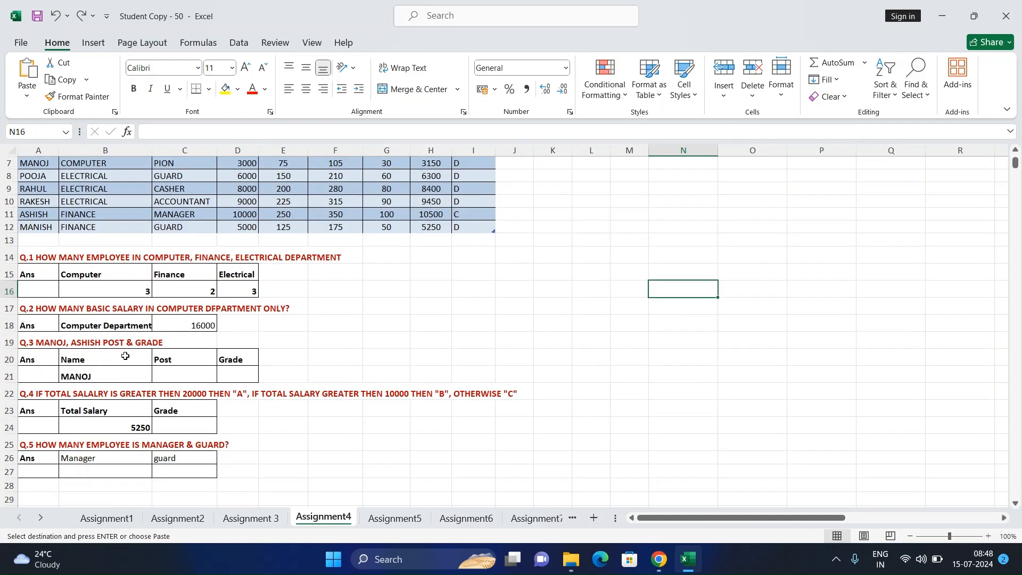
{"action": "left_click", "coordinate": [171, 375]}
{"action": "scroll", "coordinate": [171, 376], "scroll_direction": "up", "scroll_amount": 2}
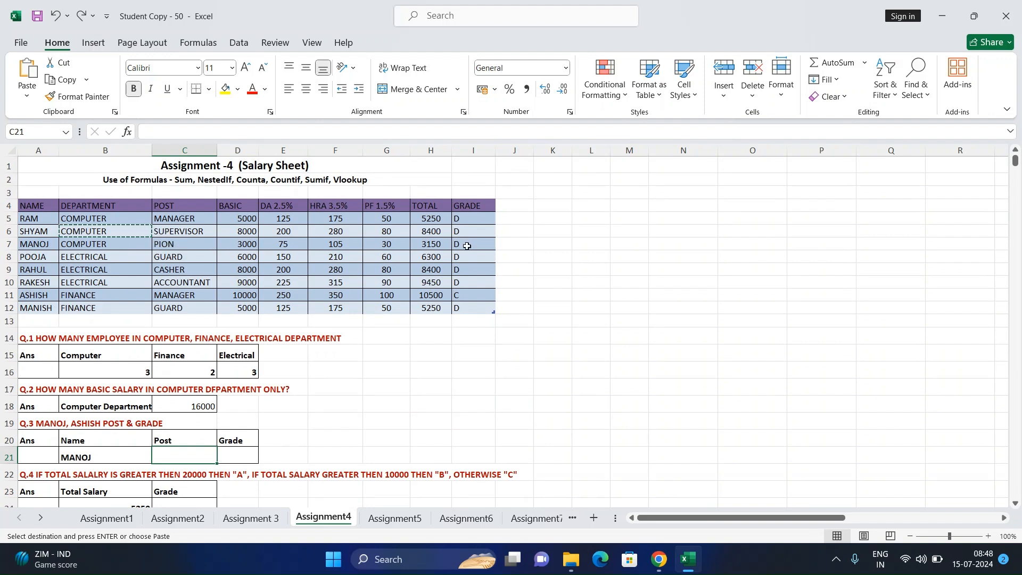
{"action": "scroll", "coordinate": [207, 338], "scroll_direction": "down", "scroll_amount": 3}
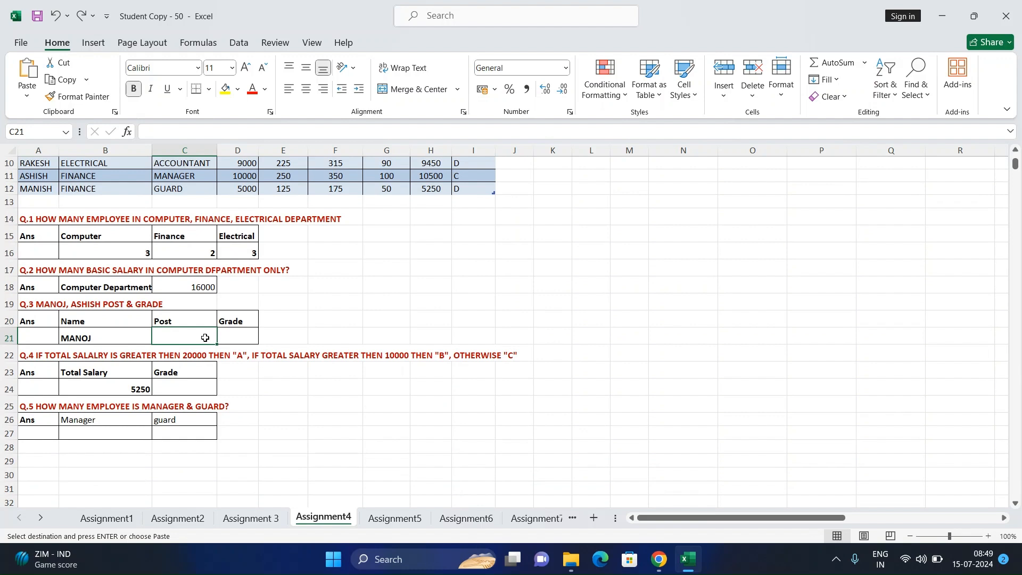
{"action": "scroll", "coordinate": [260, 334], "scroll_direction": "up", "scroll_amount": 2}
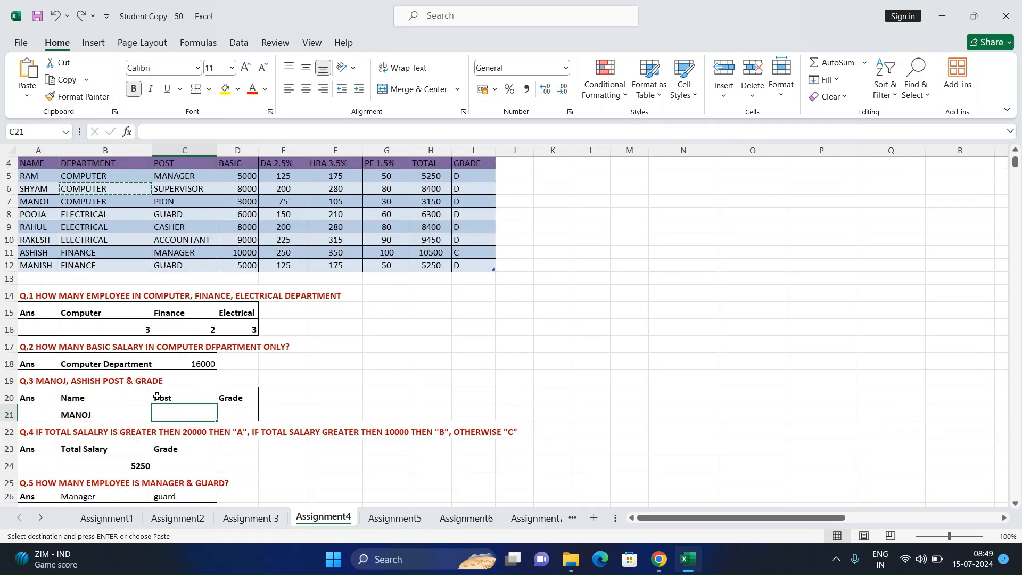
{"action": "type", "text": "="}
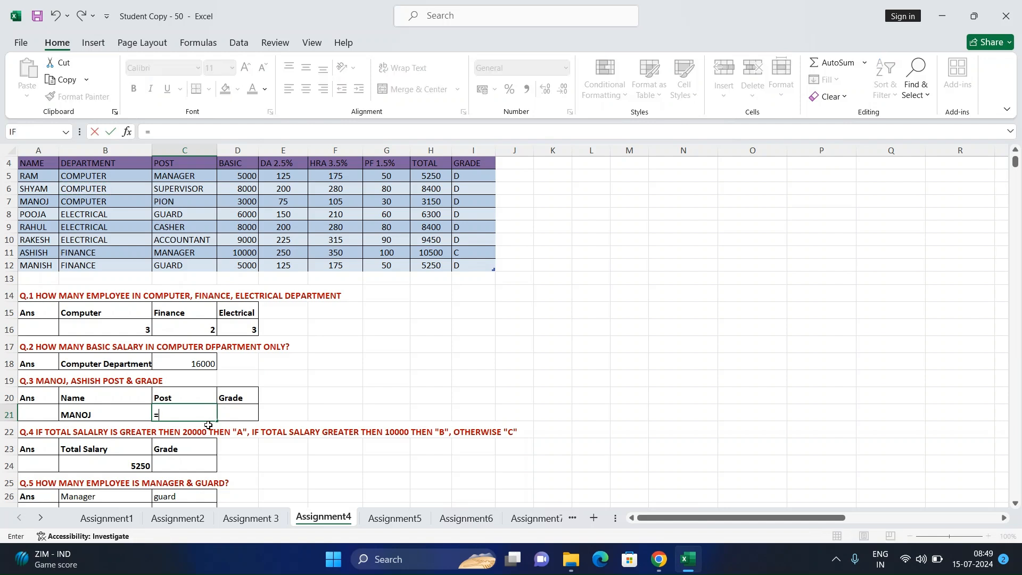
{"action": "type", "text": "vlo"}
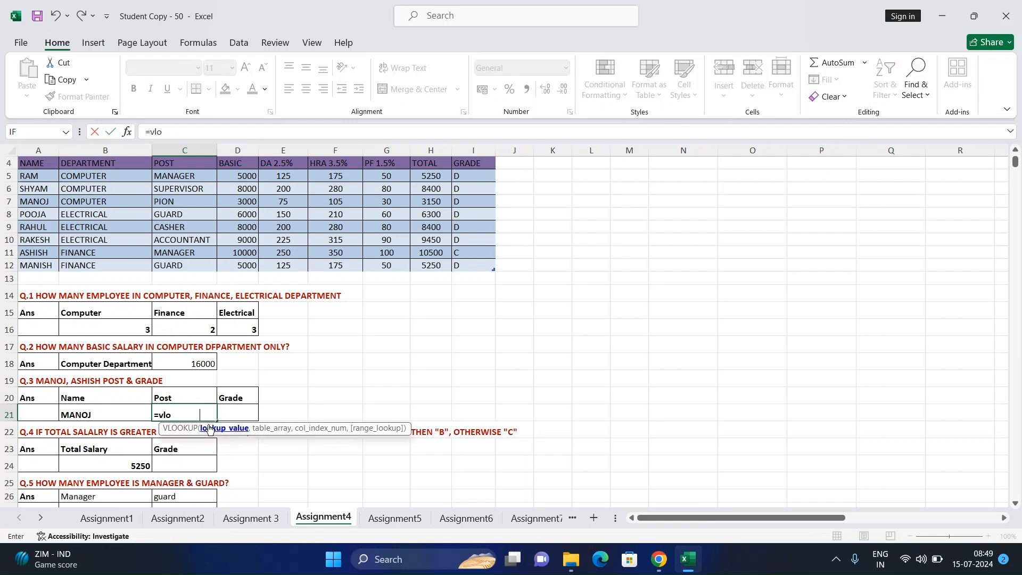
{"action": "double_click", "coordinate": [210, 428]}
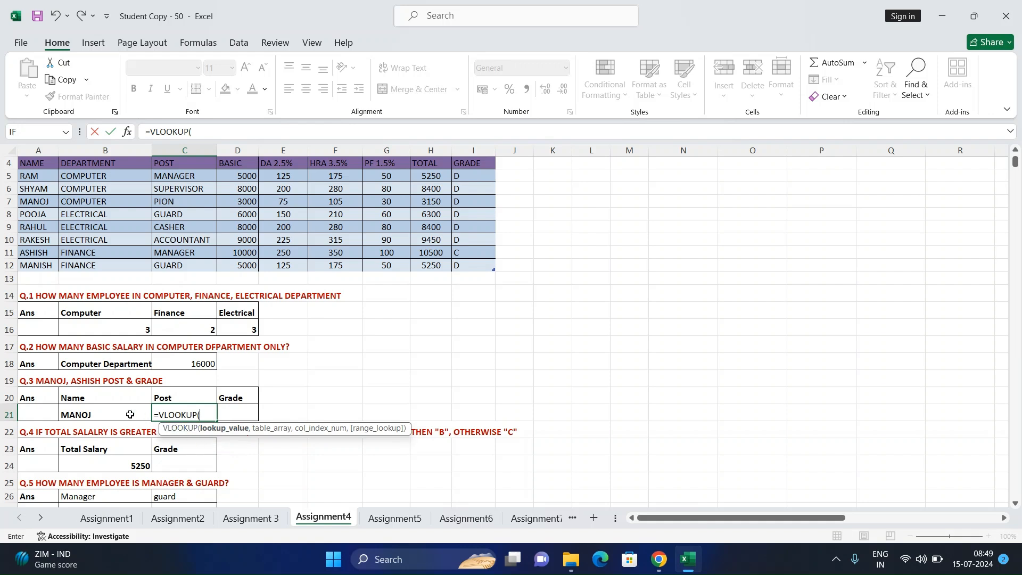
{"action": "left_click", "coordinate": [130, 414]}
{"action": "type", "text": ","}
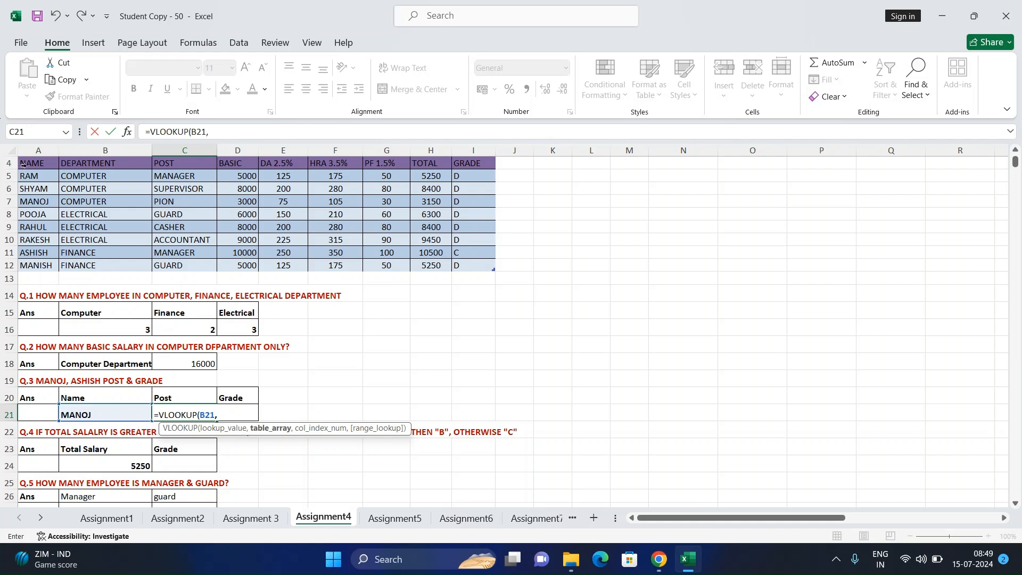
Step: Complete the VLOOKUP in C21 with the whole salary table including headers as the array, column index 3 and TRUE as range lookup
{"action": "left_click_drag", "start_coordinate": [29, 162], "coordinate": [471, 265]}
{"action": "type", "text": ","}
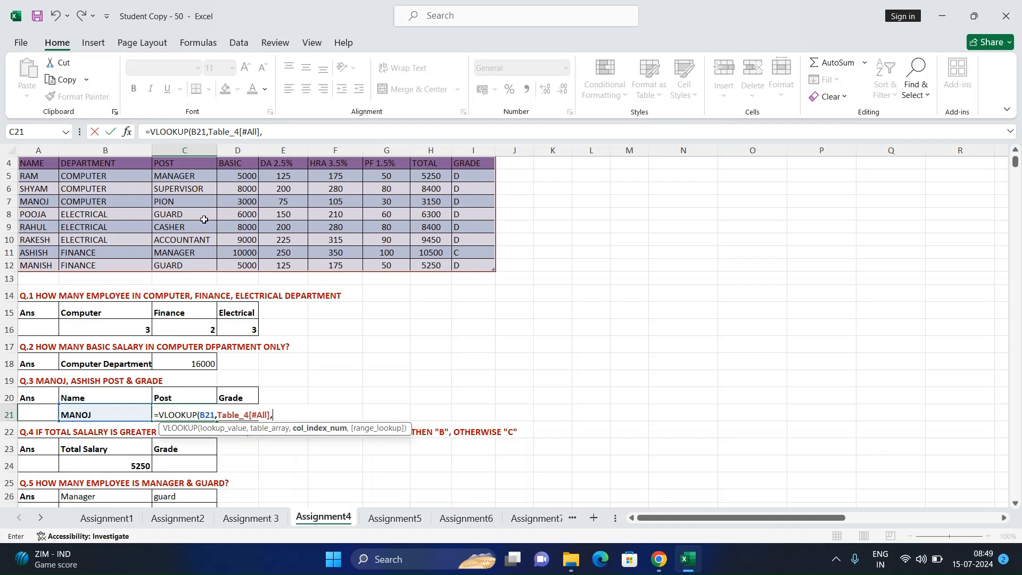
{"action": "type", "text": ","}
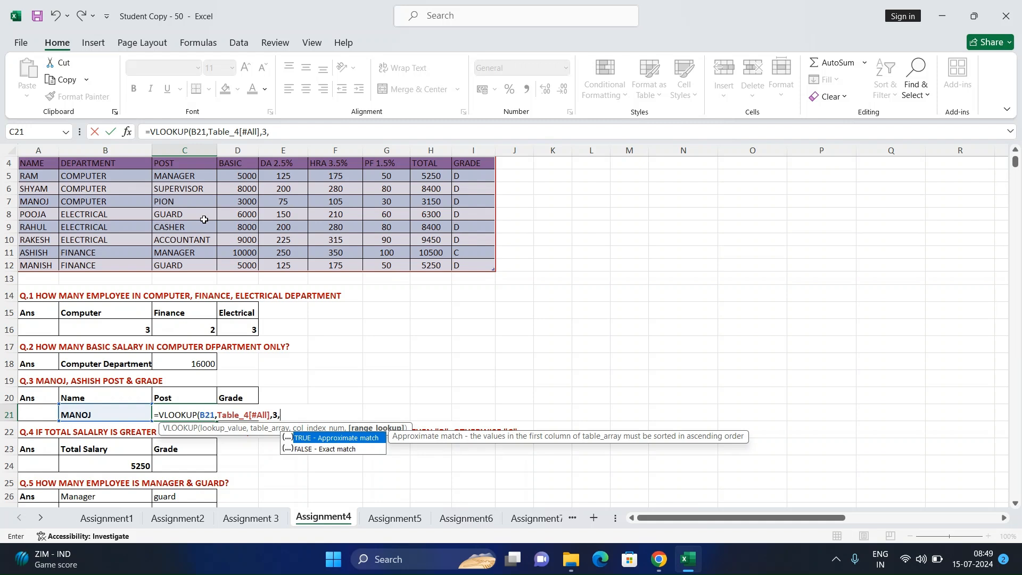
{"action": "key", "text": "Tab"}
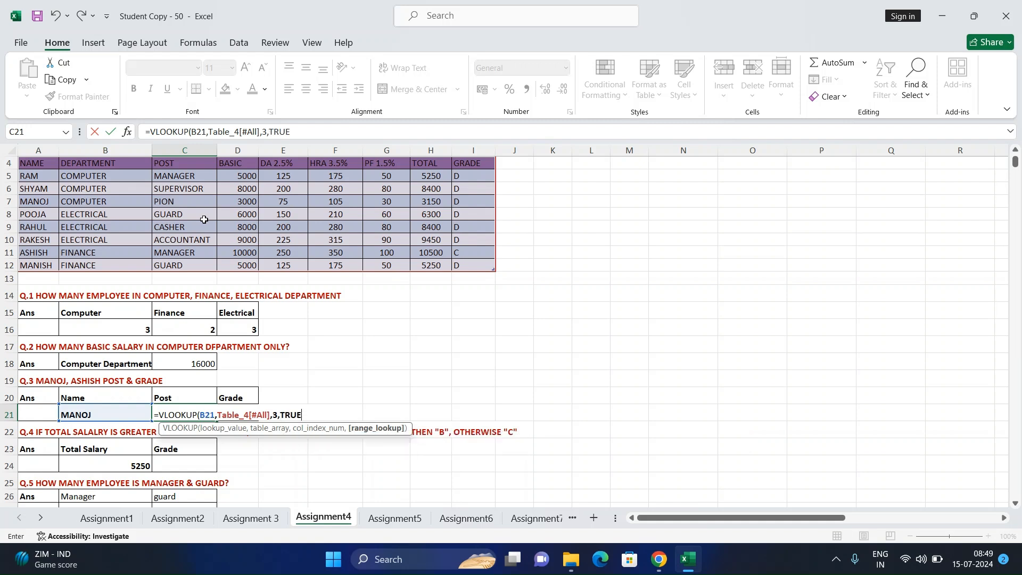
{"action": "type", "text": ")"}
{"action": "key", "text": "Return"}
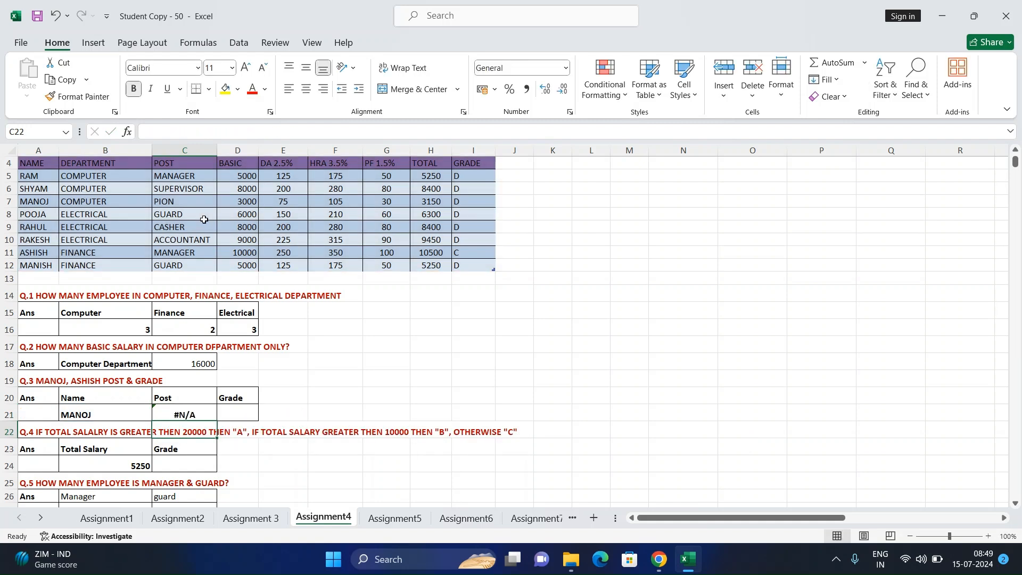
Step: Change the range lookup argument of the VLOOKUP in C21 to FALSE for an exact match
{"action": "left_click", "coordinate": [181, 414]}
{"action": "left_click", "coordinate": [291, 131]}
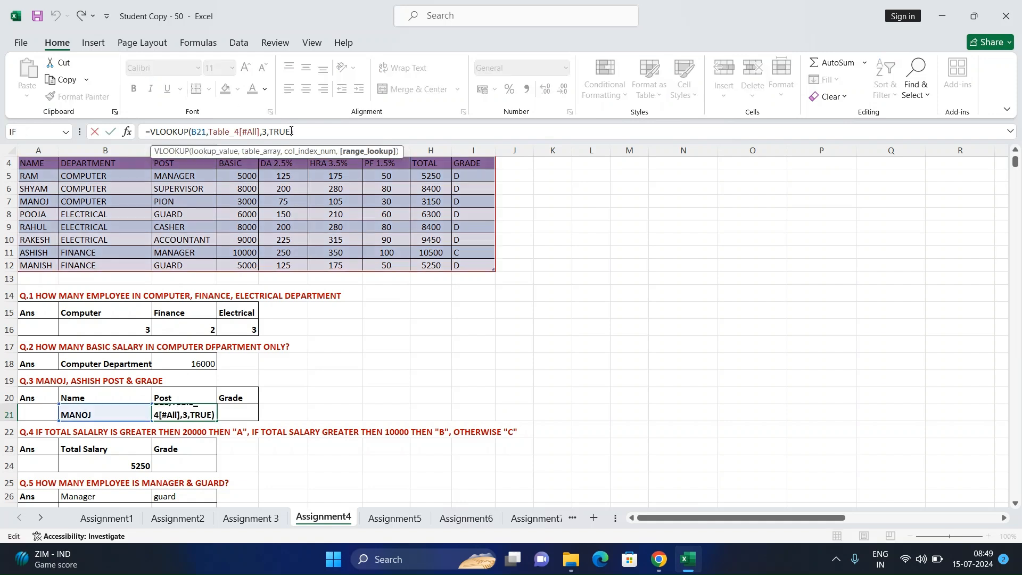
{"action": "key", "text": "BackSpace"}
{"action": "key", "text": "BackSpace"}
{"action": "key", "text": "BackSpace"}
{"action": "key", "text": "BackSpace"}
{"action": "key", "text": "Down"}
{"action": "key", "text": "Tab"}
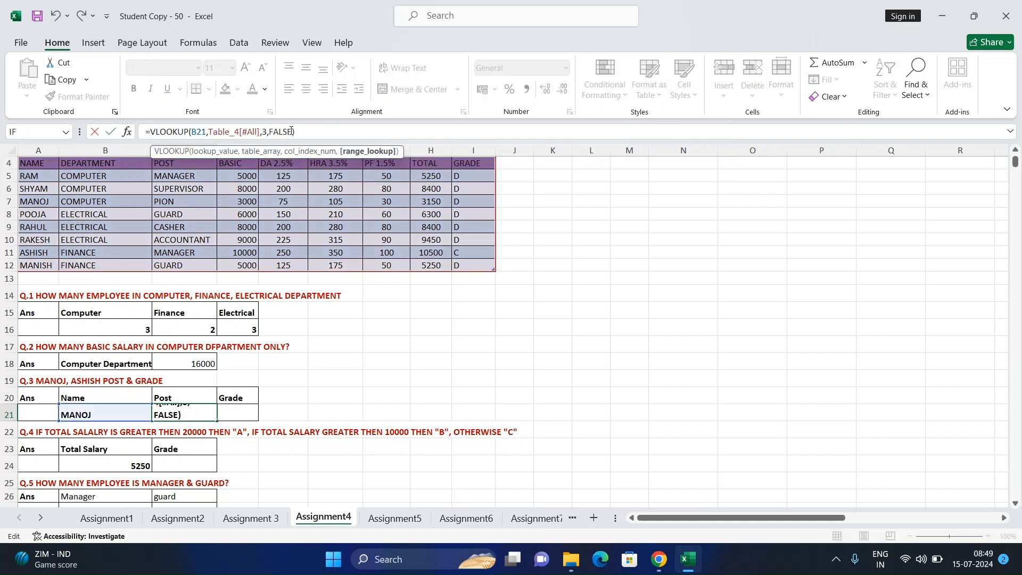
{"action": "key", "text": "Return"}
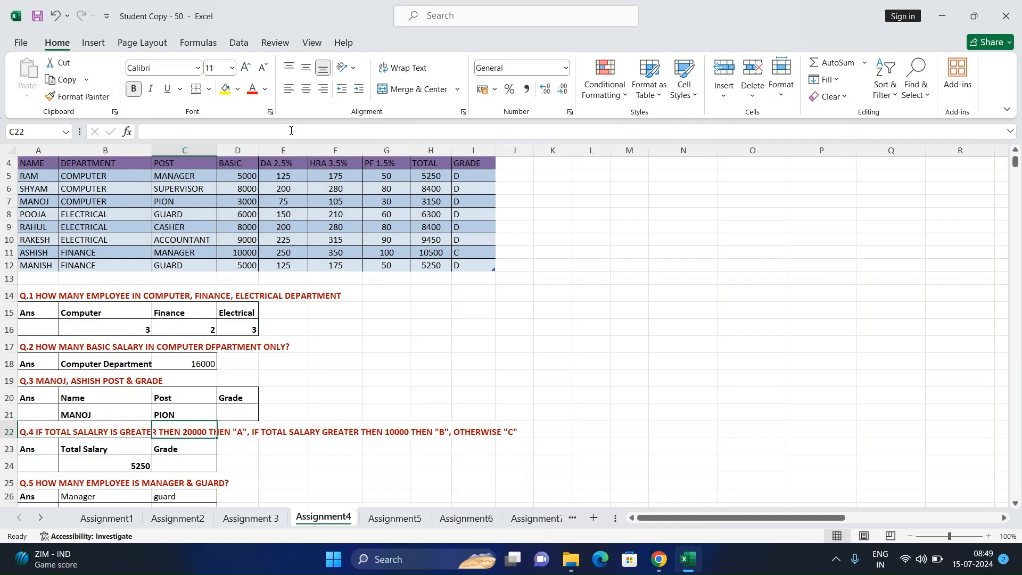
Step: Review the arguments of the VLOOKUP formula in Post cell C21
{"action": "left_click", "coordinate": [187, 415]}
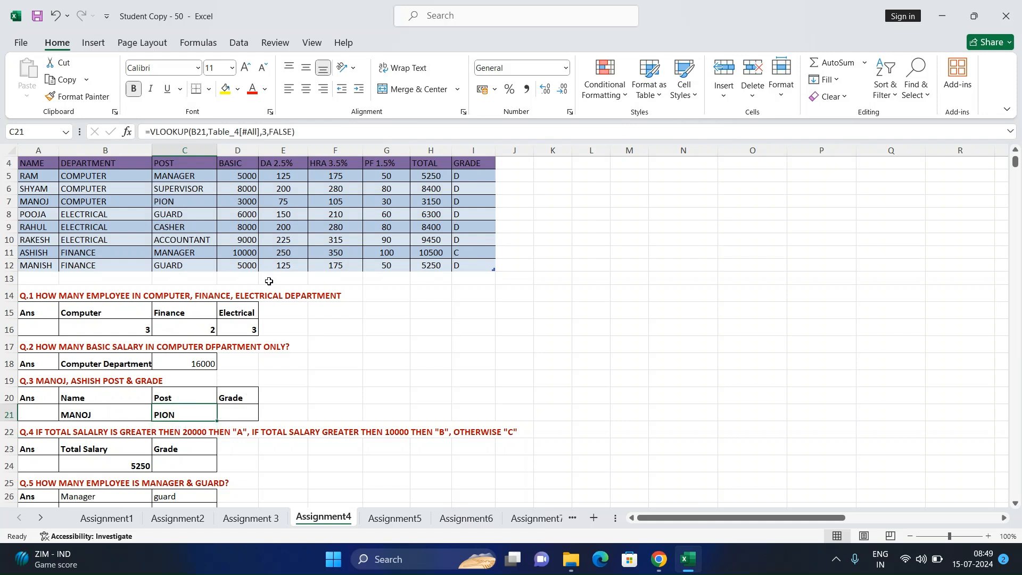
{"action": "left_click", "coordinate": [285, 134]}
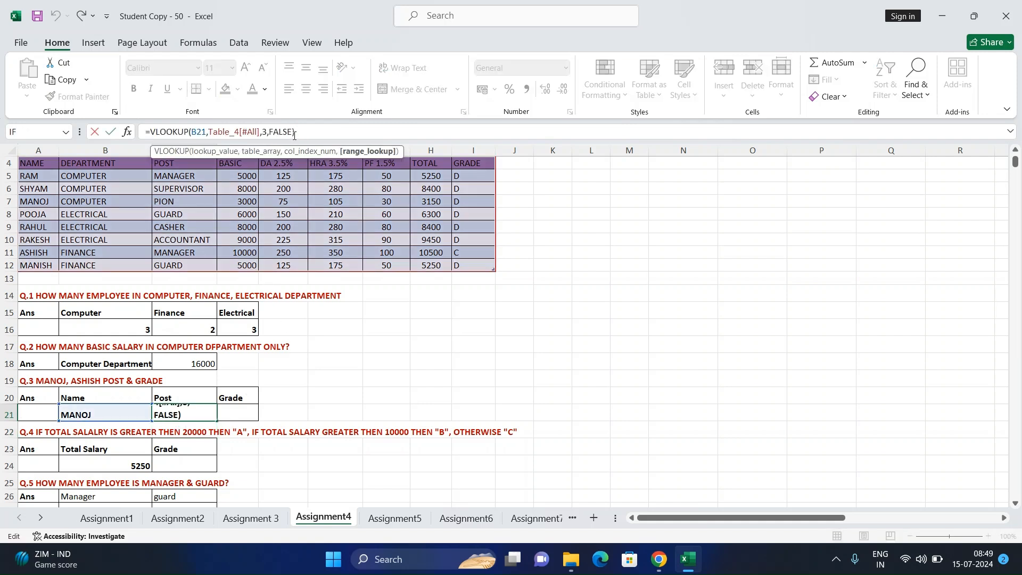
{"action": "left_click", "coordinate": [376, 397]}
Step: Fill the VLOOKUP from C21 into Grade cell D21 and set the copy's column index to 9
{"action": "left_click", "coordinate": [166, 416]}
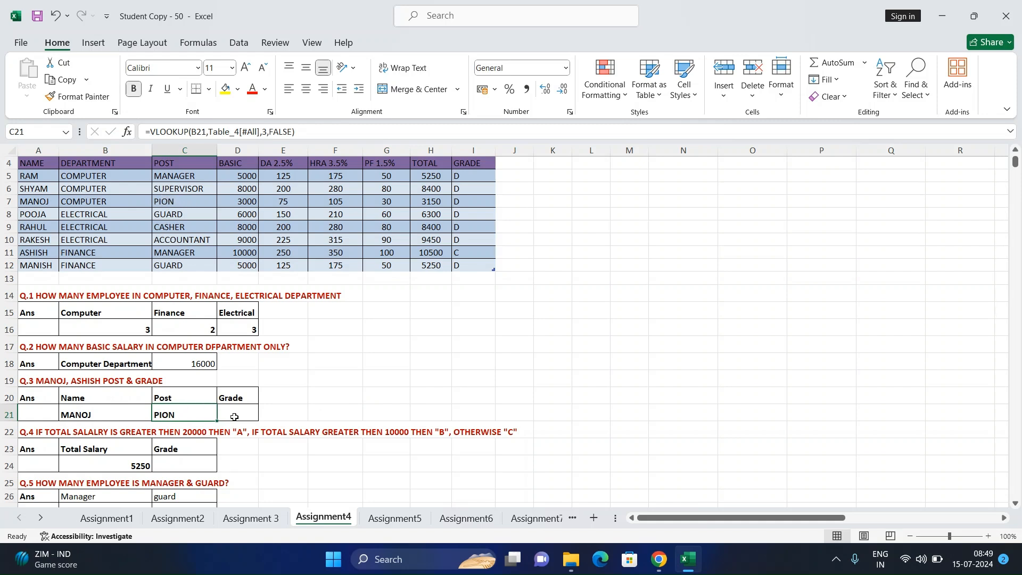
{"action": "left_click_drag", "start_coordinate": [218, 422], "coordinate": [245, 415]}
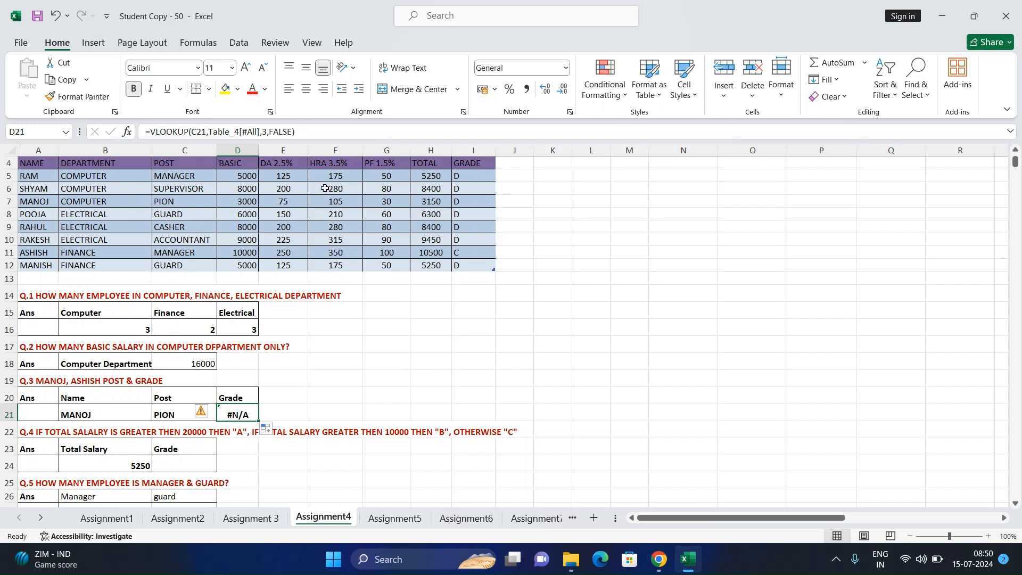
{"action": "left_click", "coordinate": [267, 132]}
{"action": "key", "text": "BackSpace"}
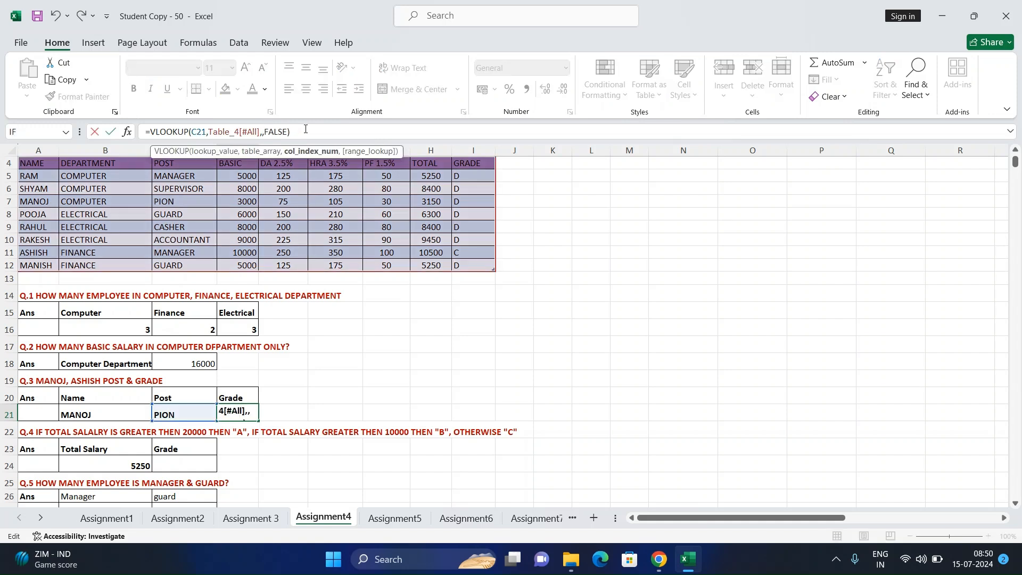
{"action": "type", "text": "9"}
{"action": "key", "text": "Return"}
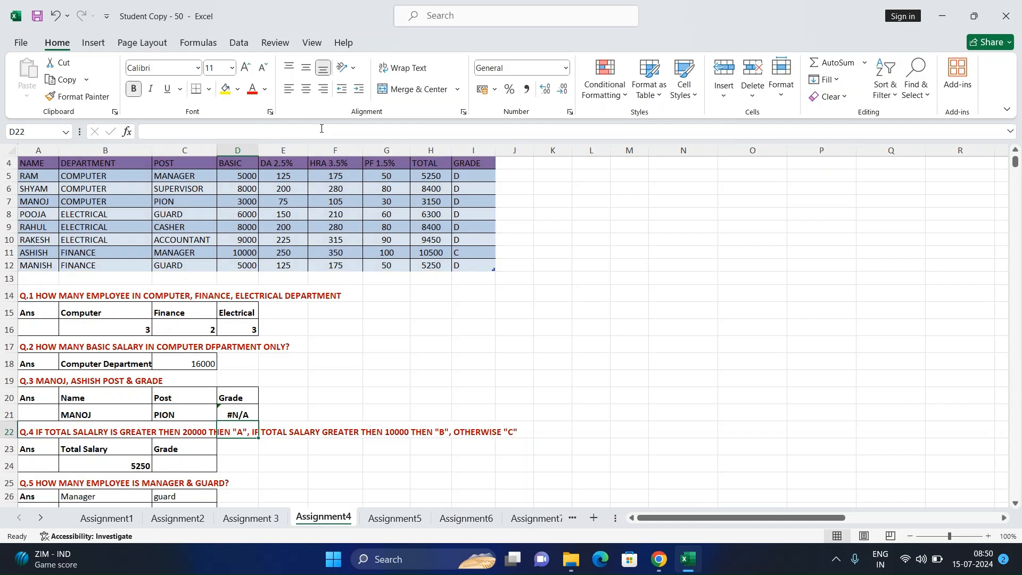
Step: Replace the lookup value in D21's VLOOKUP with the employee name cell B21
{"action": "left_click", "coordinate": [235, 414]}
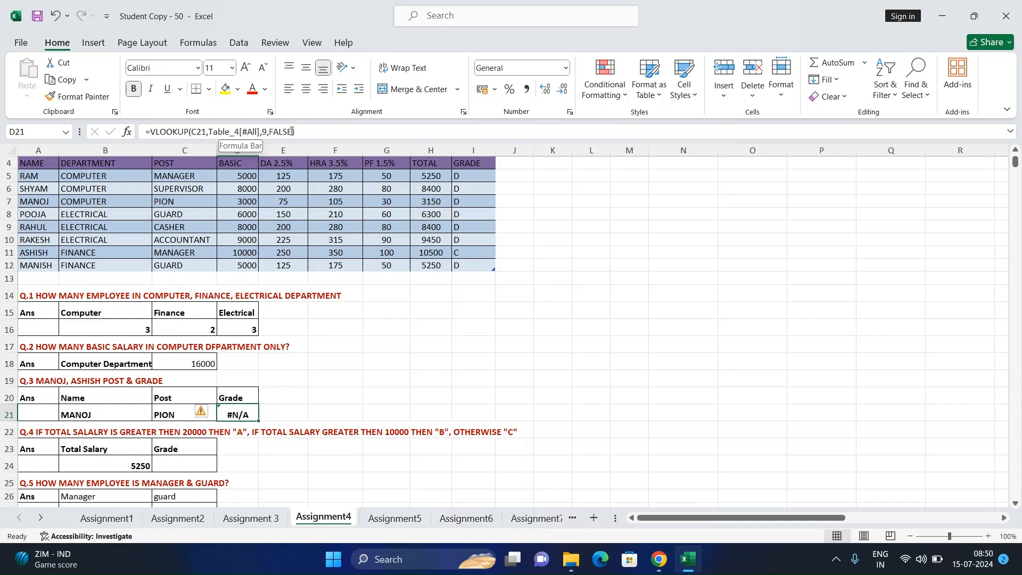
{"action": "left_click", "coordinate": [204, 132]}
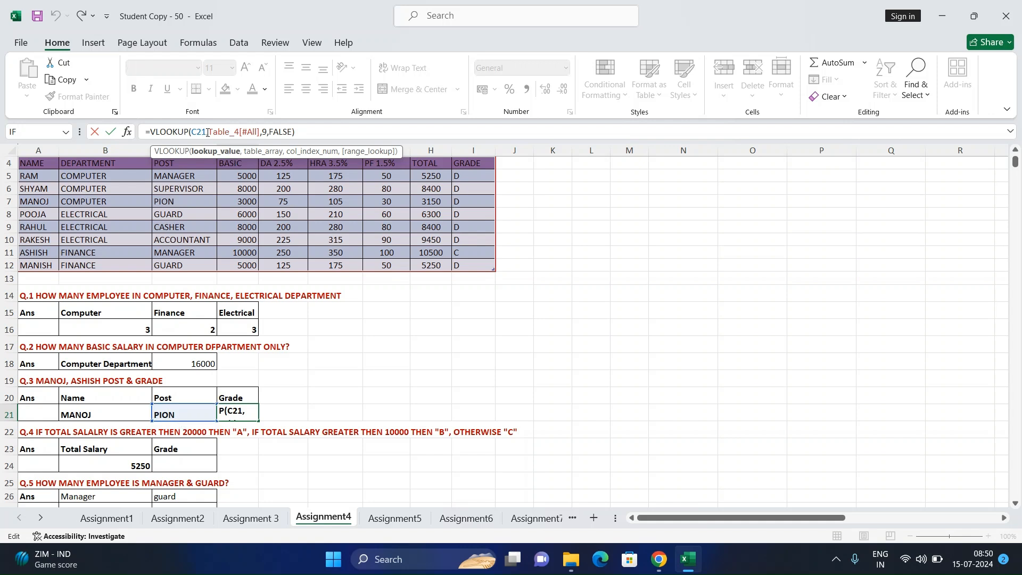
{"action": "key", "text": "BackSpace"}
{"action": "key", "text": "BackSpace"}
{"action": "key", "text": "BackSpace"}
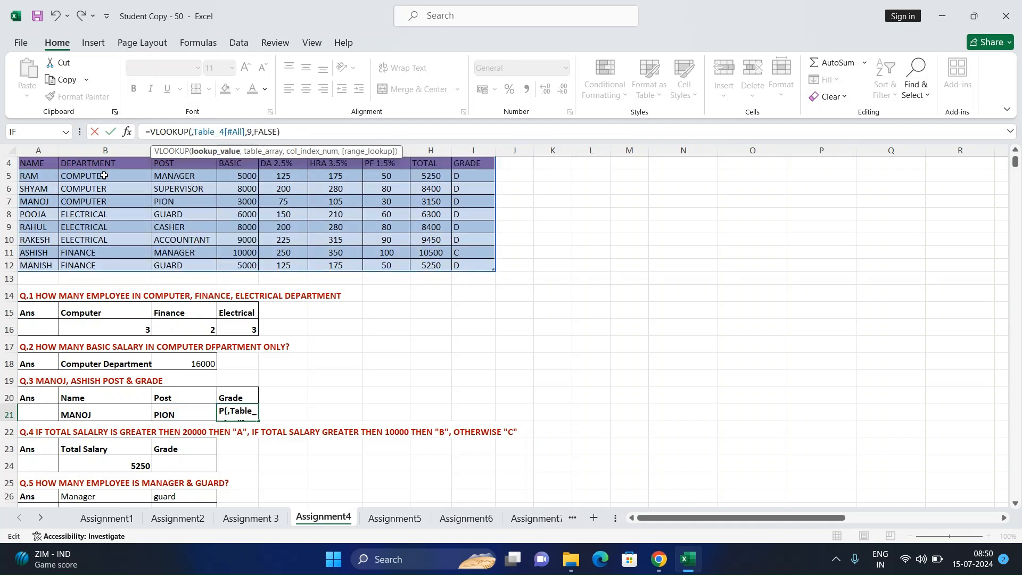
{"action": "left_click", "coordinate": [97, 411]}
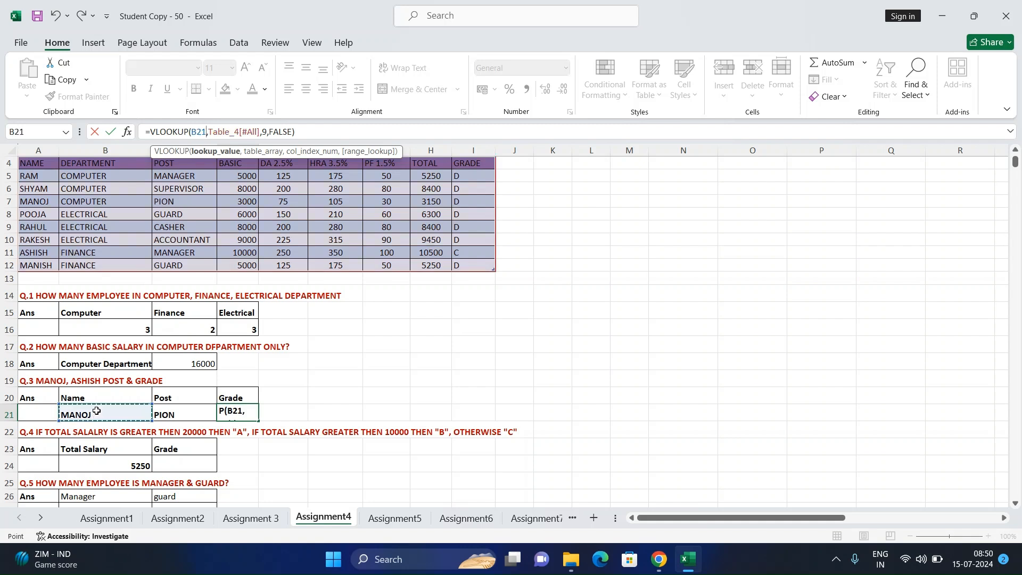
{"action": "key", "text": "Return"}
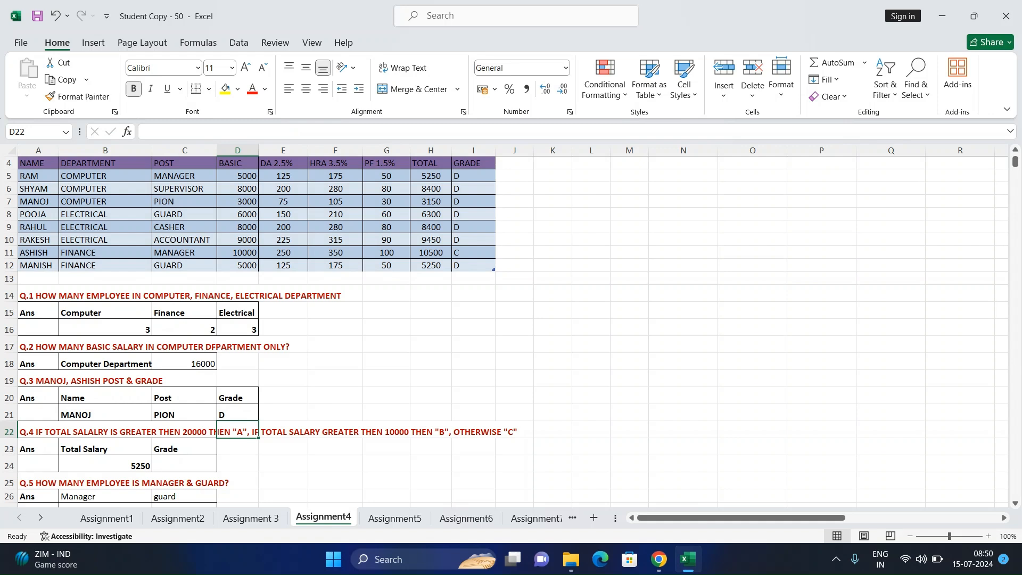
Step: Review the Grade VLOOKUP in D21, focusing on its lookup value reference
{"action": "left_click", "coordinate": [247, 415]}
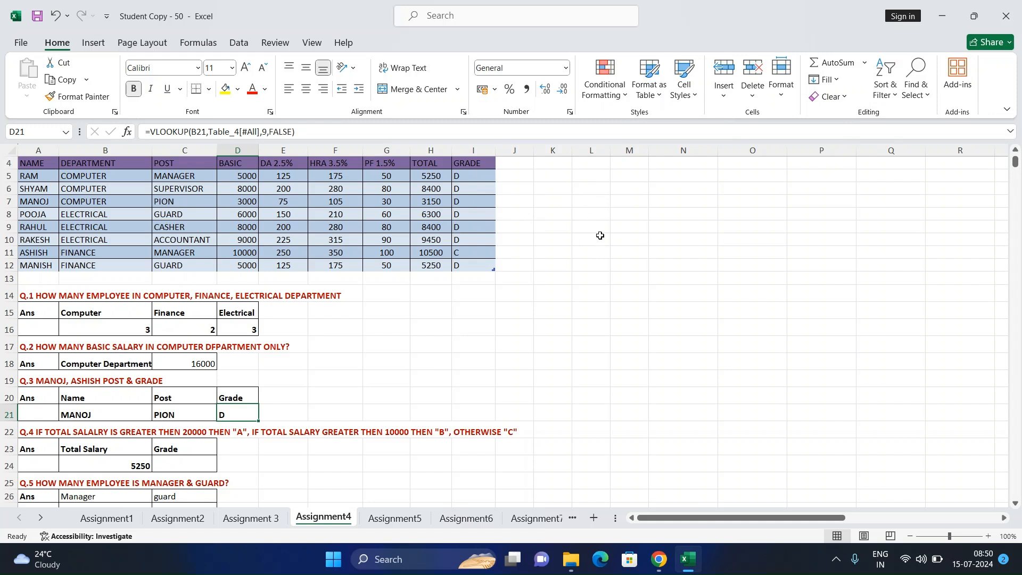
{"action": "left_click", "coordinate": [202, 132]}
{"action": "left_click_drag", "start_coordinate": [201, 131], "coordinate": [195, 131]}
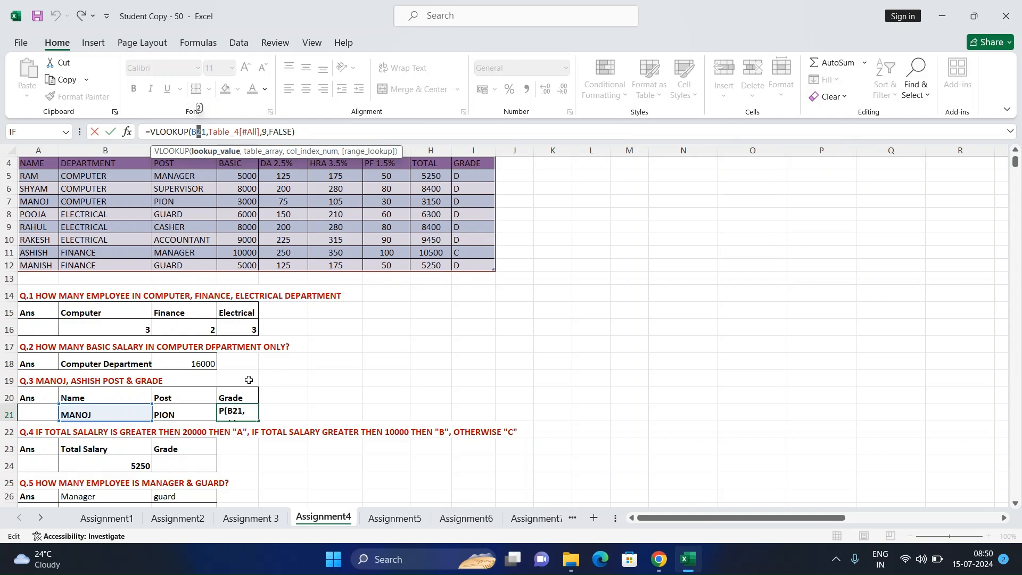
Step: Choose 6300 as the Q.4 total salary in B24
{"action": "scroll", "coordinate": [322, 408], "scroll_direction": "down", "scroll_amount": 4}
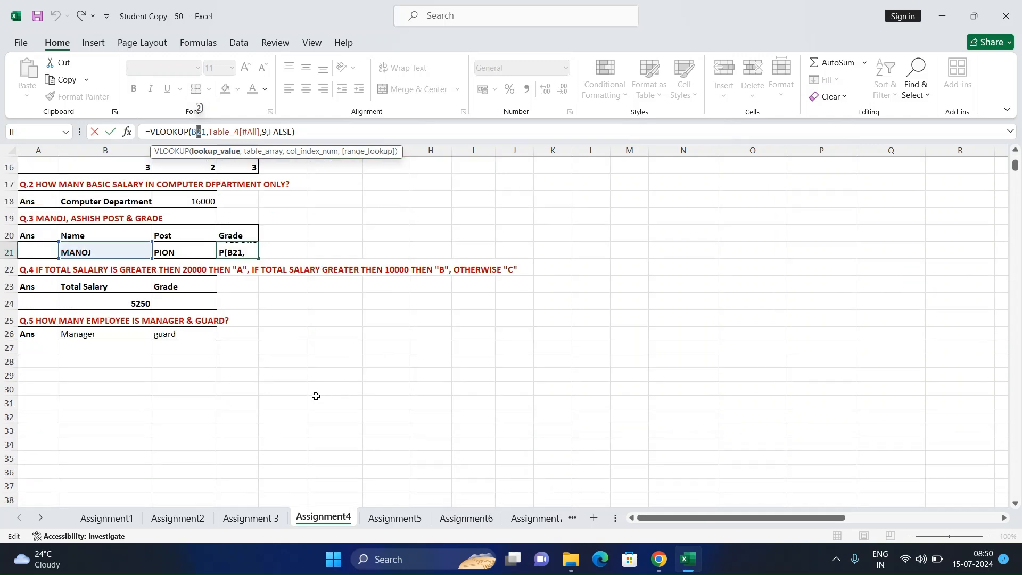
{"action": "left_click", "coordinate": [193, 298]}
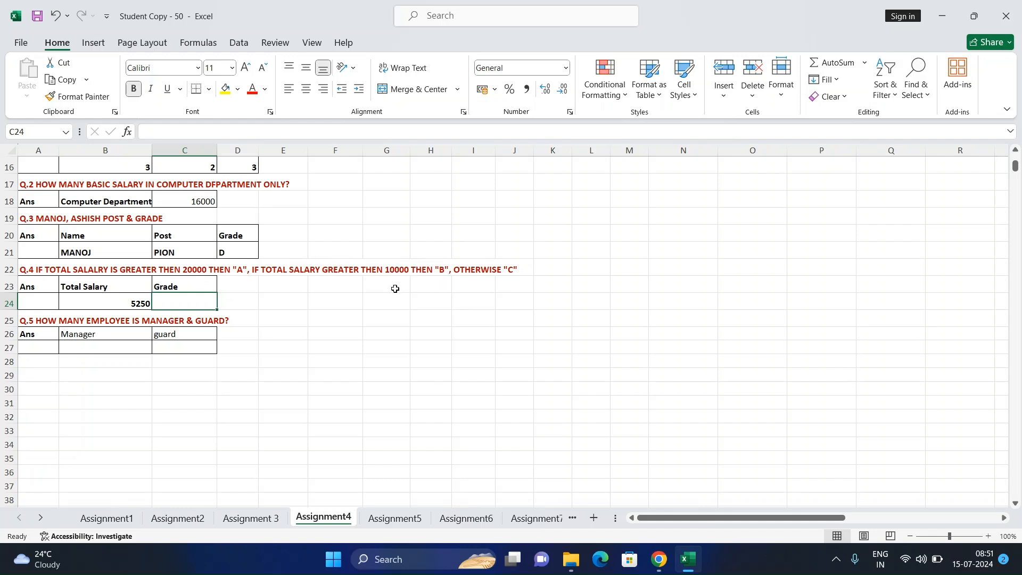
{"action": "left_click", "coordinate": [141, 304]}
{"action": "left_click", "coordinate": [158, 303]}
{"action": "left_click", "coordinate": [107, 344]}
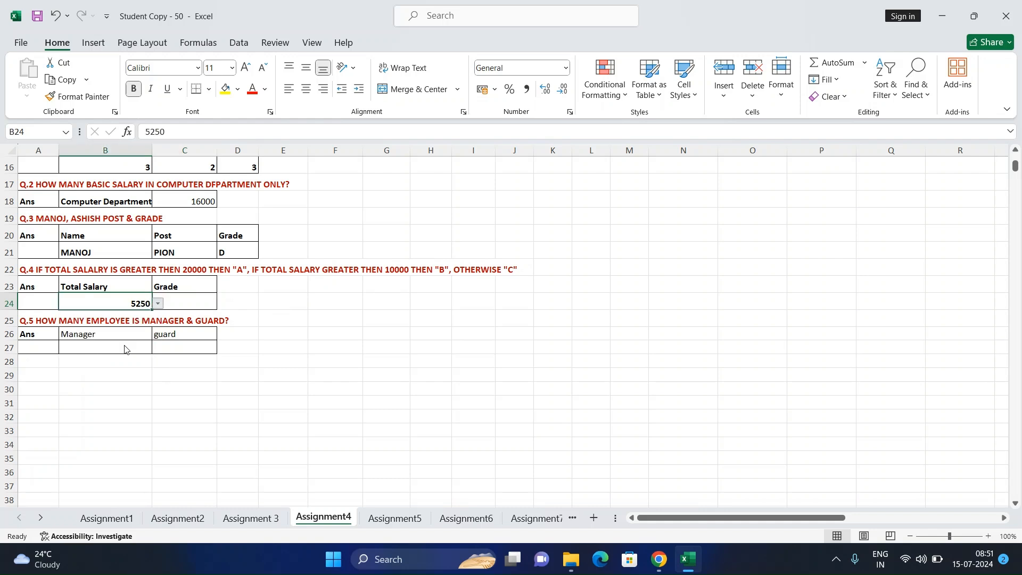
Step: Begin an IF formula in the Q.4 Grade cell C24 that returns "A" when B24>20000
{"action": "left_click", "coordinate": [181, 306]}
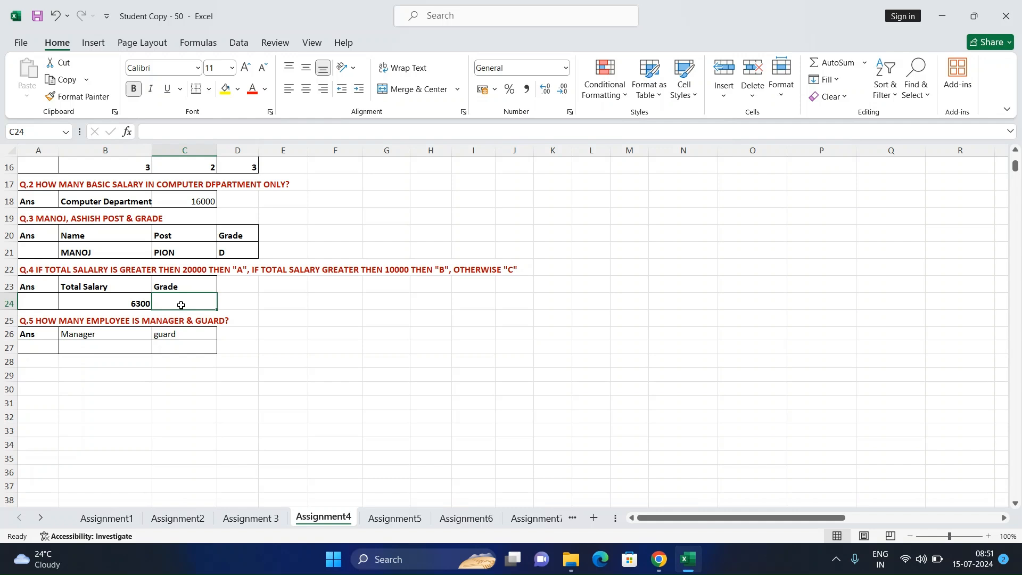
{"action": "type", "text": "=IF("}
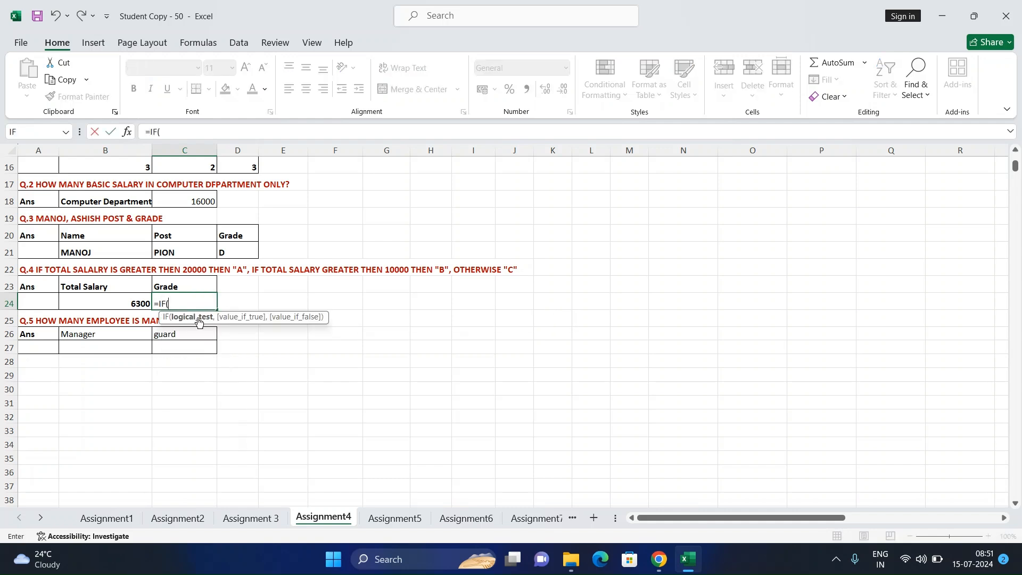
{"action": "left_click", "coordinate": [130, 307]}
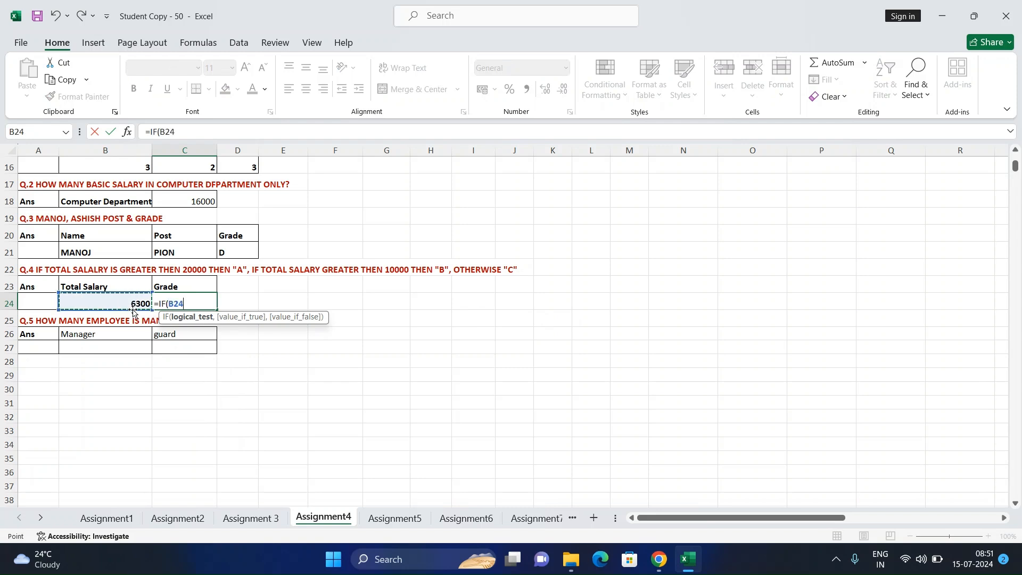
{"action": "type", "text": ">20000"}
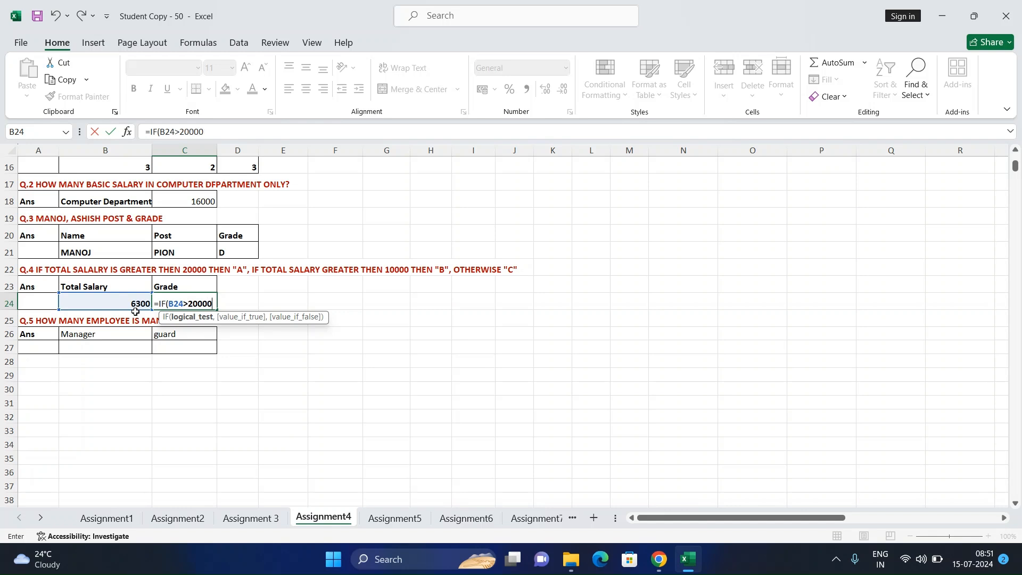
{"action": "type", "text": ","}
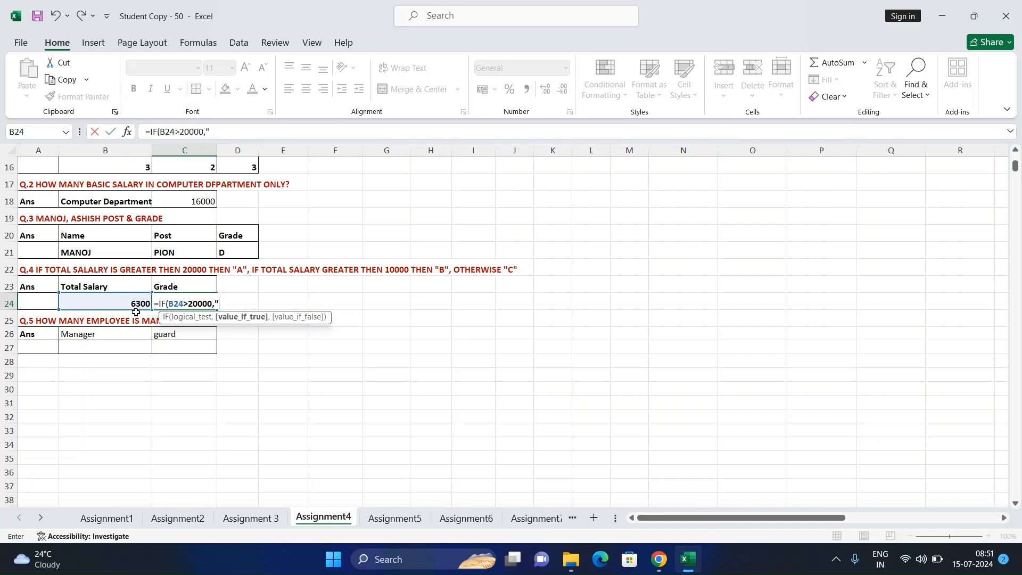
{"action": "type", "text": "\"A\","}
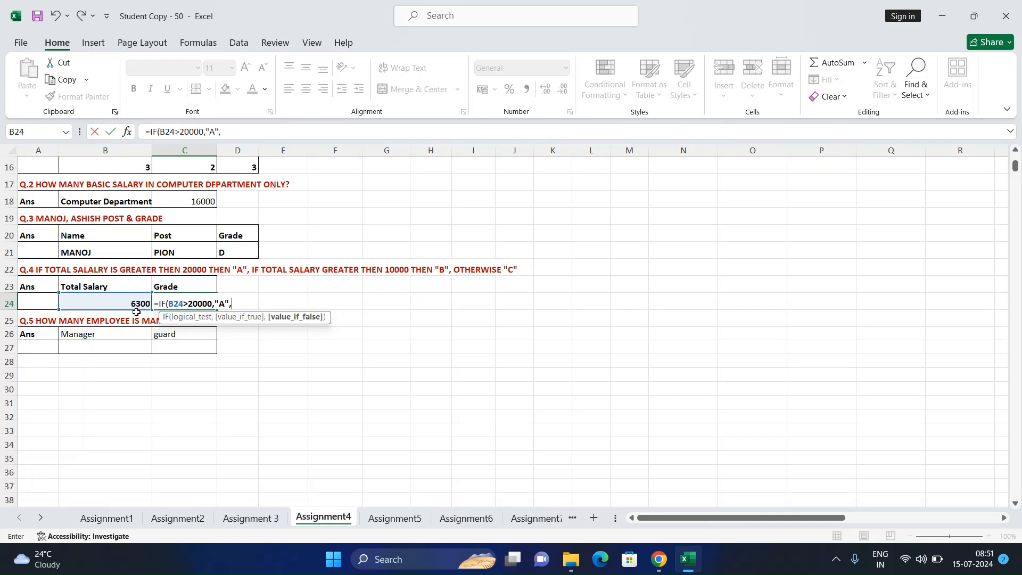
Step: Complete C24's grade formula with the nested if(B2,10000,"B","C") as the value if false and try to enter it
{"action": "type", "text": "if"}
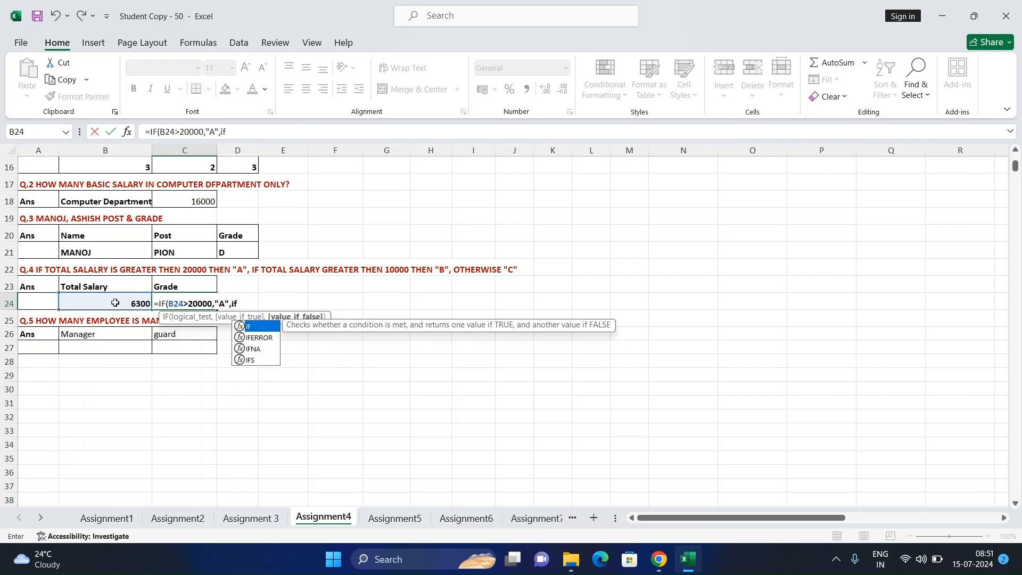
{"action": "type", "text": "("}
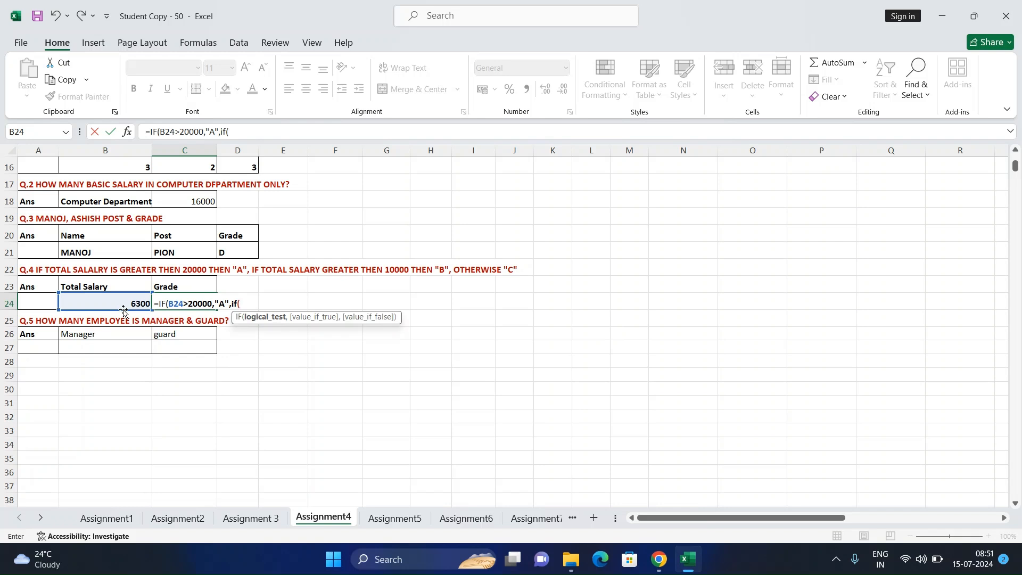
{"action": "left_click", "coordinate": [123, 305]}
{"action": "type", "text": "100"}
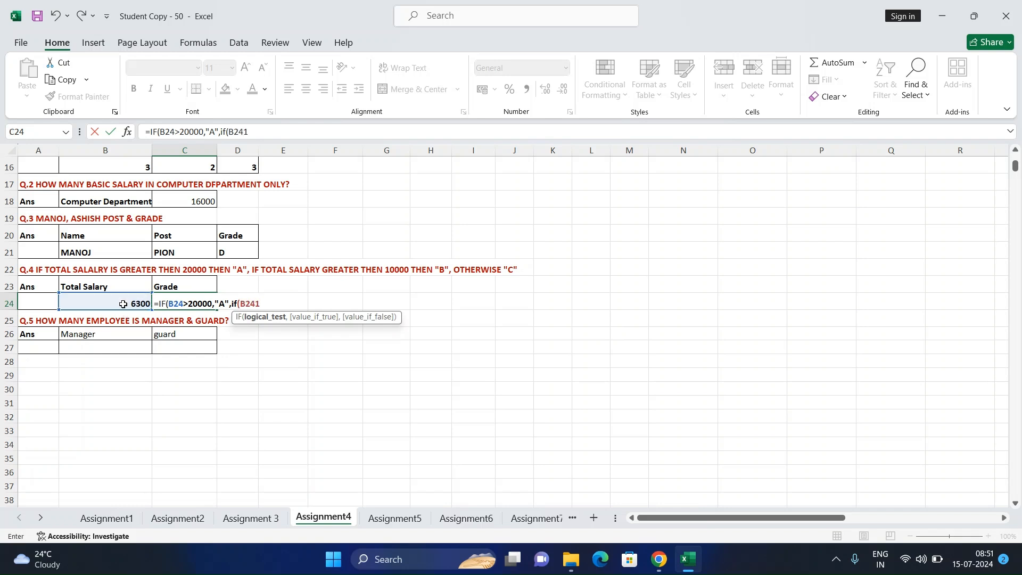
{"action": "key", "text": "BackSpace"}
{"action": "key", "text": "BackSpace"}
{"action": "key", "text": "BackSpace"}
{"action": "key", "text": "BackSpace"}
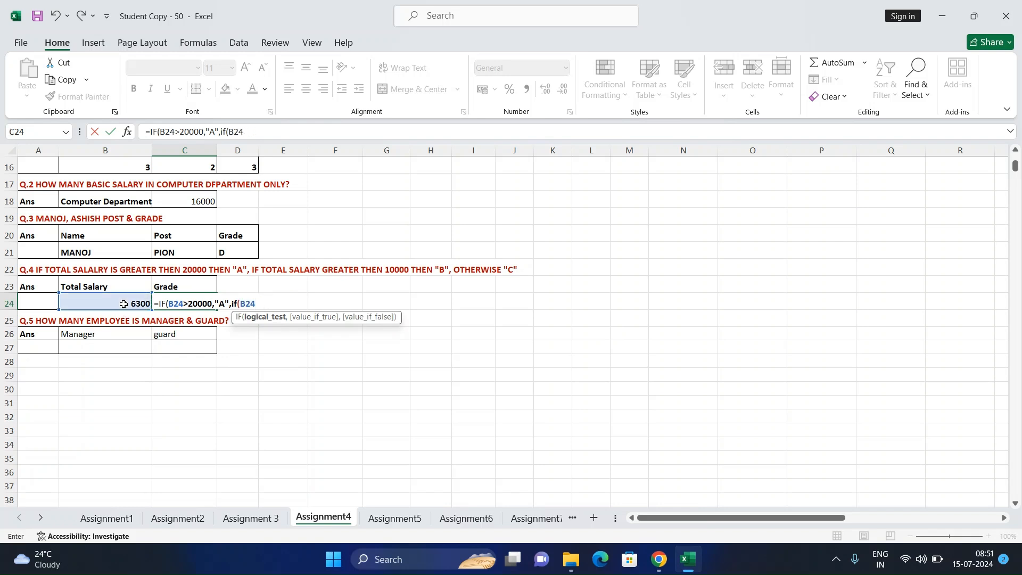
{"action": "type", "text": ","}
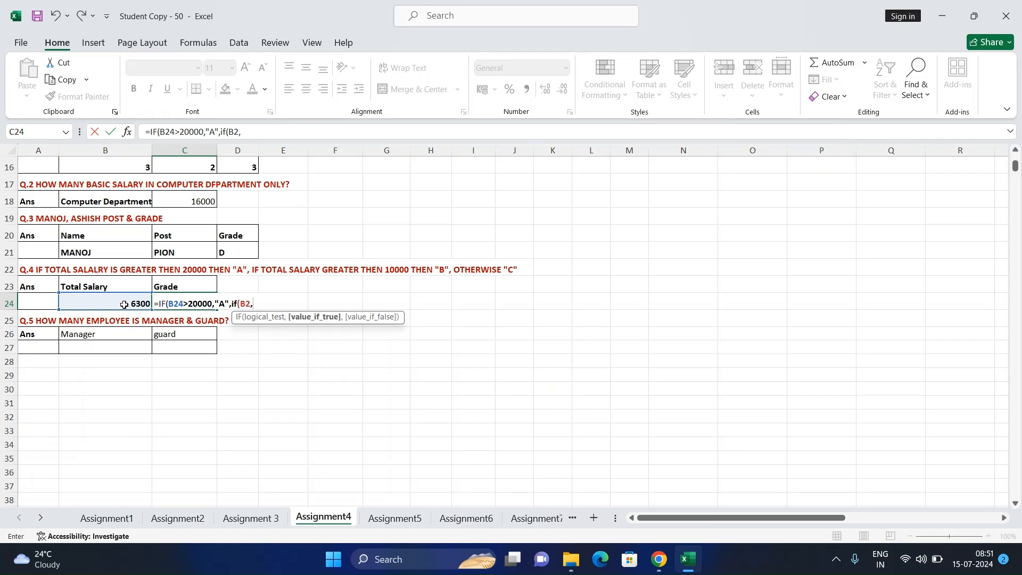
{"action": "type", "text": "10000"}
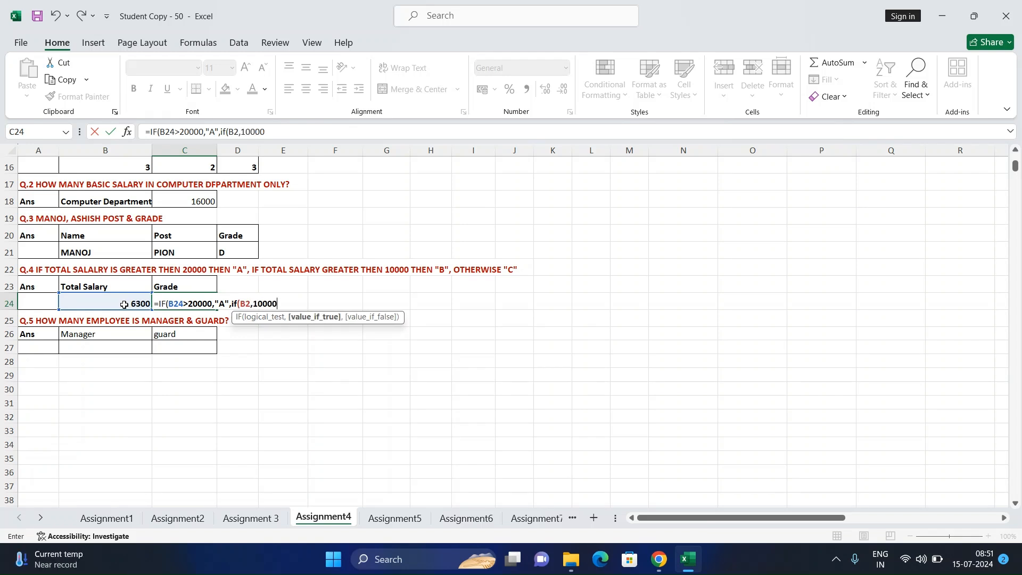
{"action": "type", "text": ","}
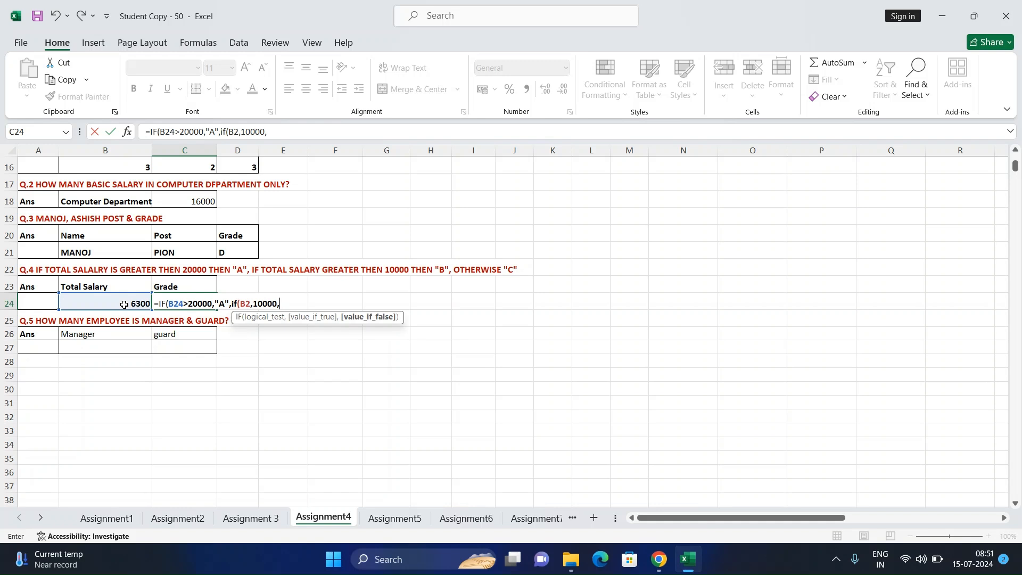
{"action": "type", "text": "\"bB\",\"C\"))"}
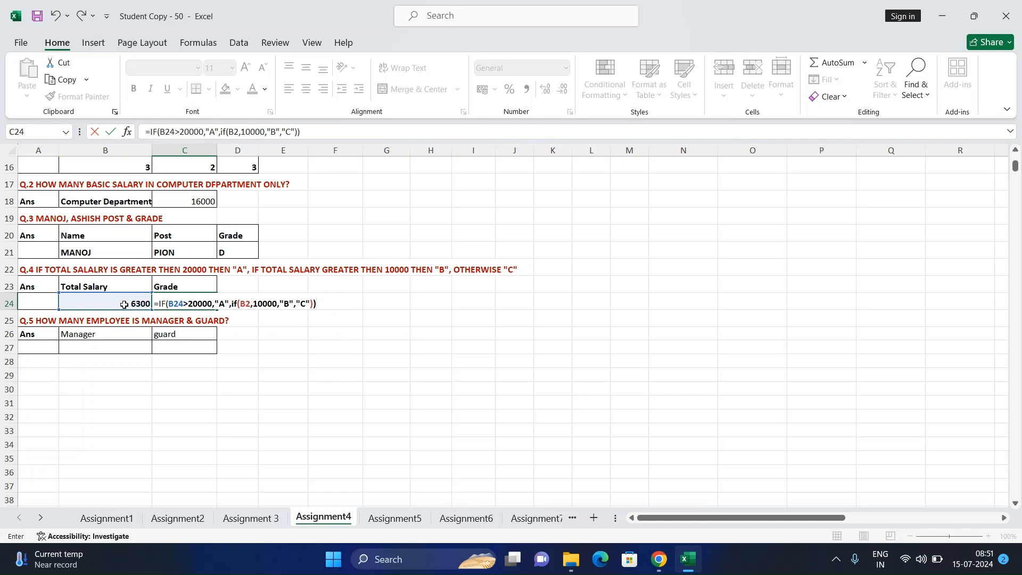
{"action": "key", "text": "Return"}
{"action": "key", "text": "Return"}
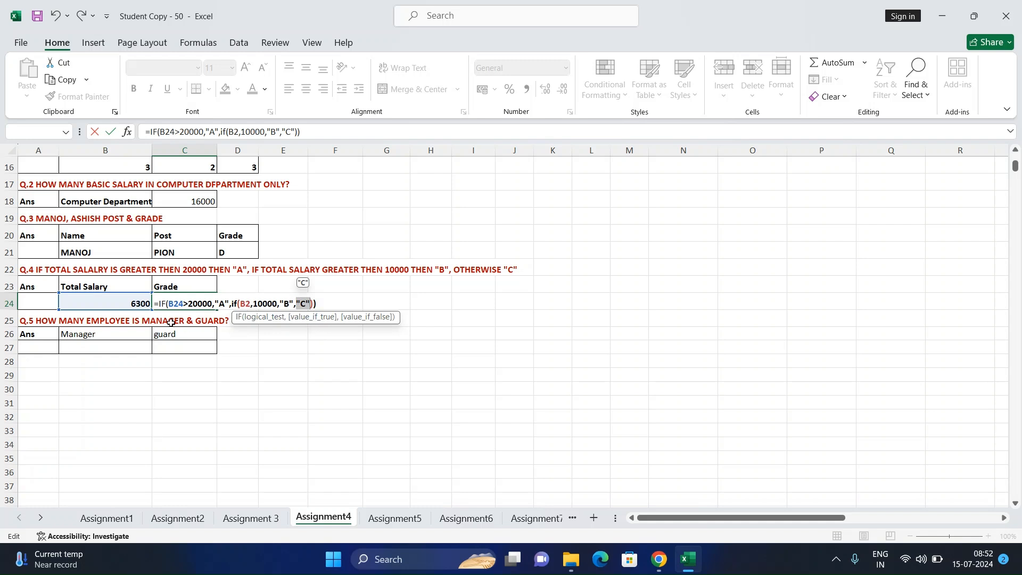
Step: Correct the nested IF's cell reference in C24 to B24 and try to enter the formula
{"action": "left_click", "coordinate": [249, 304]}
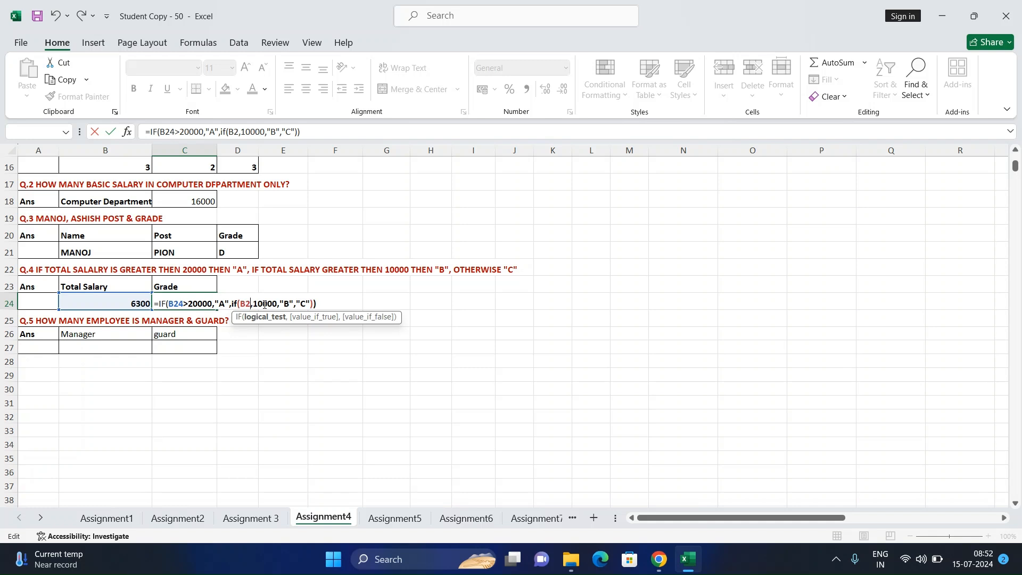
{"action": "type", "text": "4"}
{"action": "key", "text": "Return"}
{"action": "key", "text": "Return"}
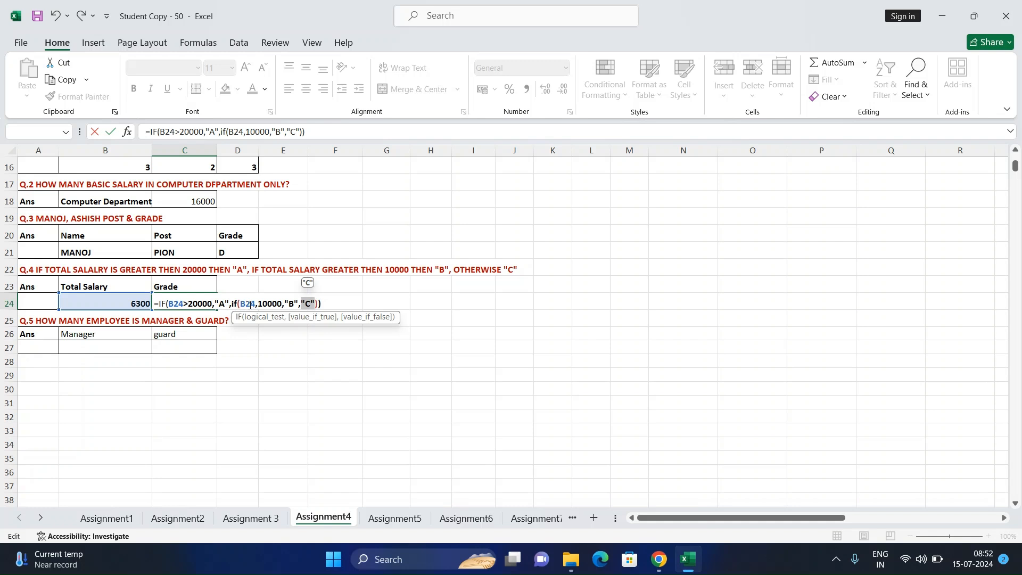
Step: Replace the comma before 10000 with > in C24's nested IF so it tests B24>10000, and enter the grade formula
{"action": "left_click", "coordinate": [268, 305]}
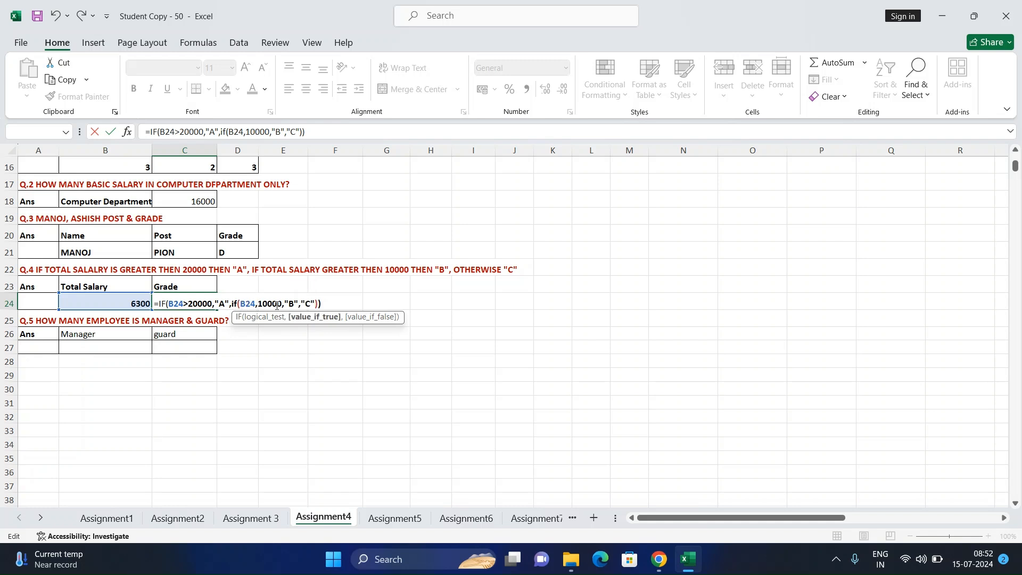
{"action": "key", "text": "BackSpace"}
{"action": "type", "text": ">"}
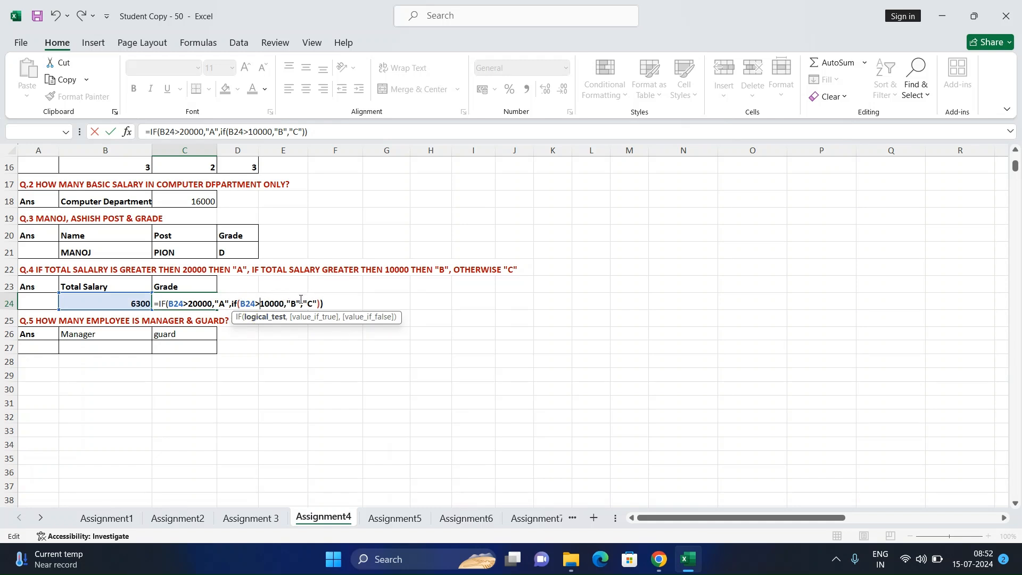
{"action": "left_click", "coordinate": [327, 302]}
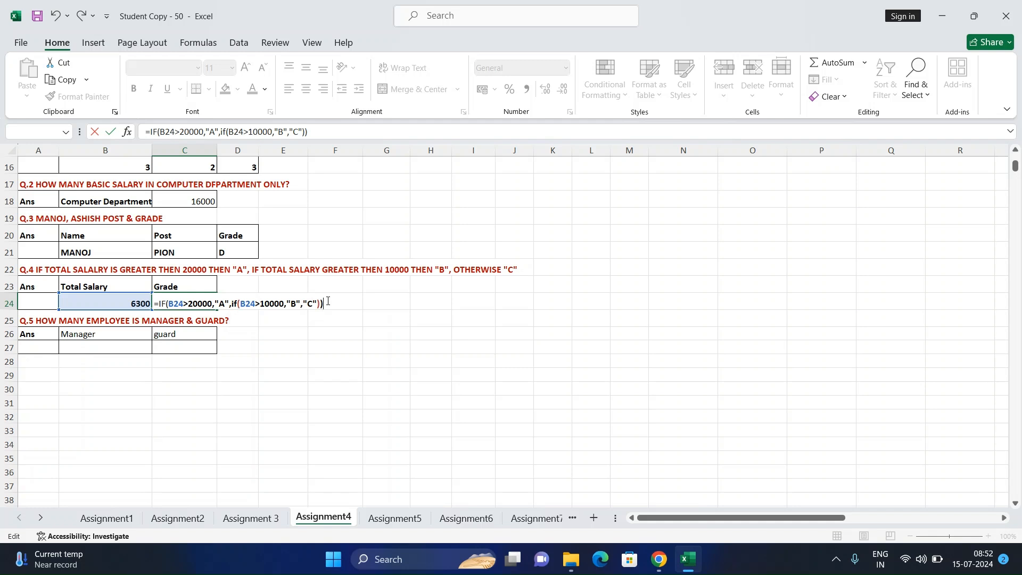
{"action": "key", "text": "Return"}
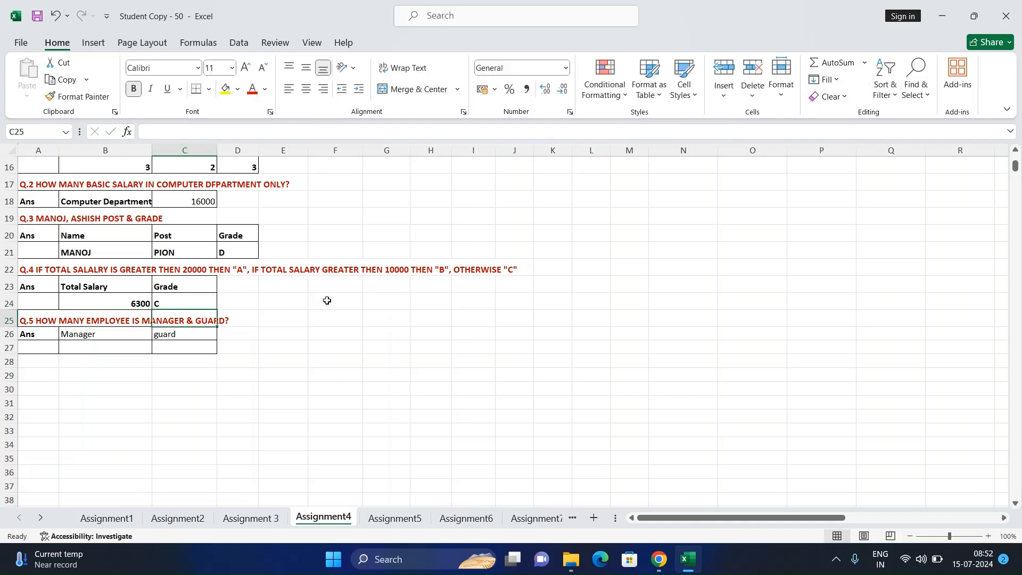
{"action": "left_click", "coordinate": [183, 303]}
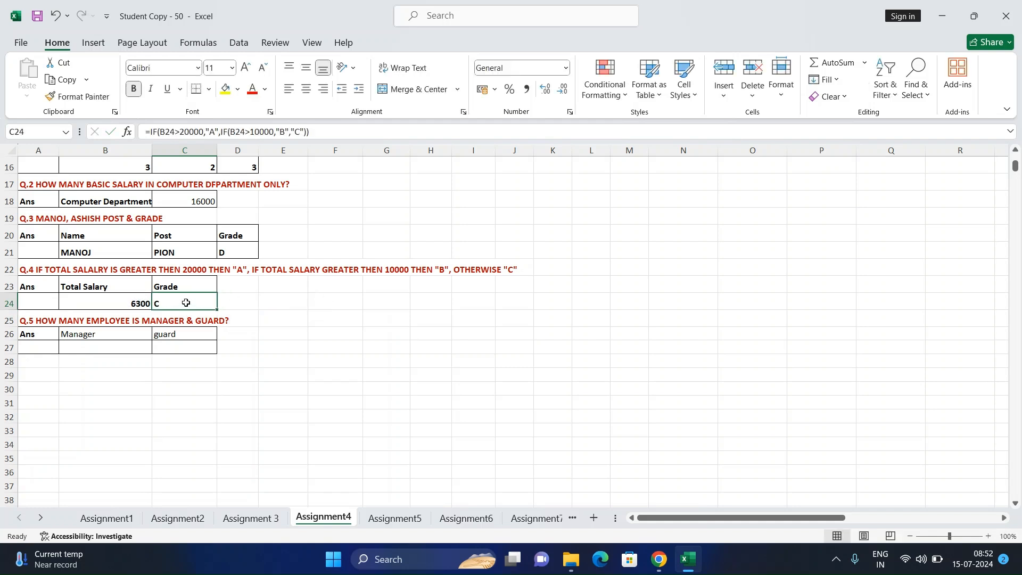
{"action": "left_click", "coordinate": [85, 346]}
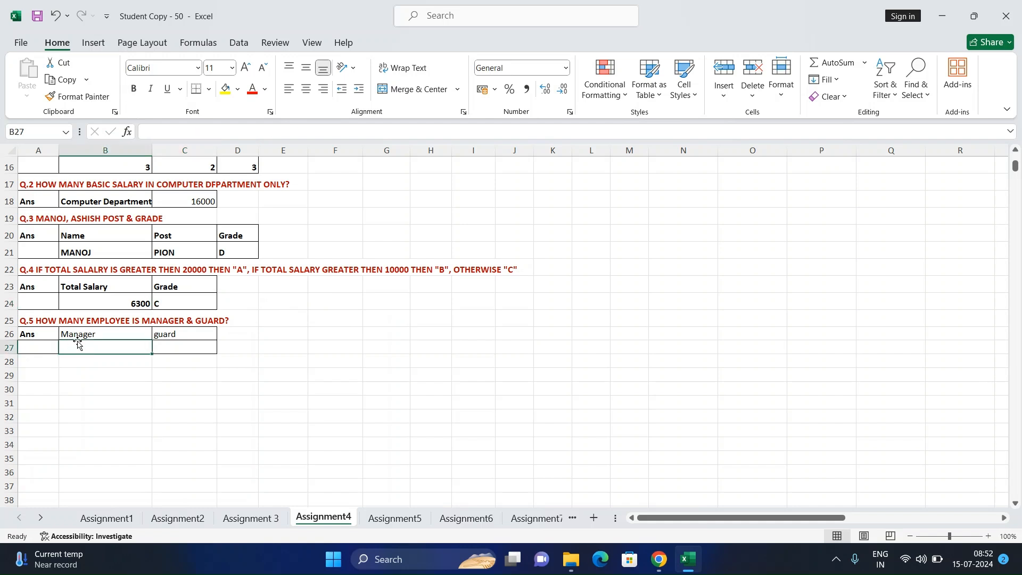
{"action": "scroll", "coordinate": [138, 404], "scroll_direction": "up", "scroll_amount": 1}
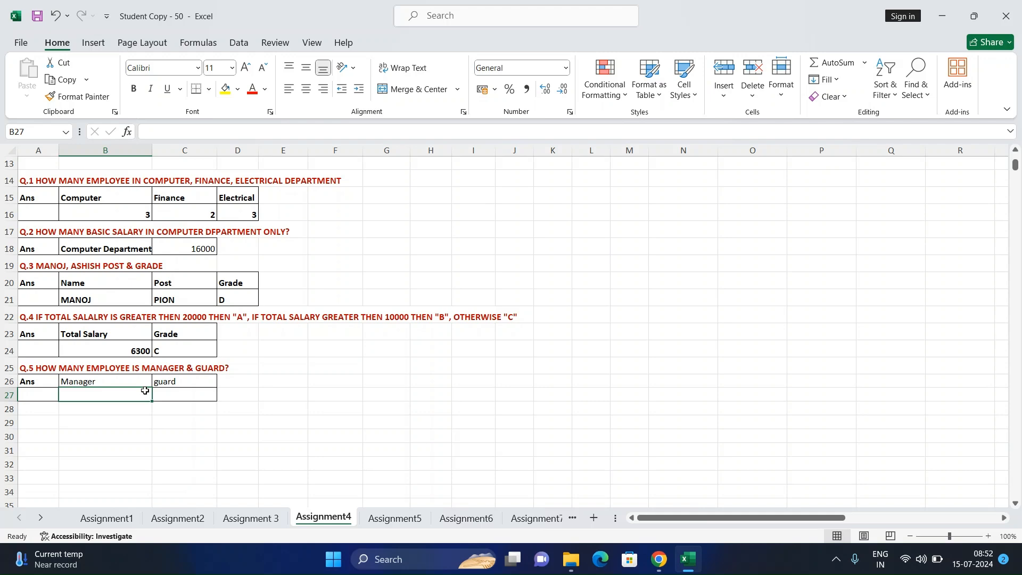
{"action": "mouse_move", "coordinate": [664, 562]}
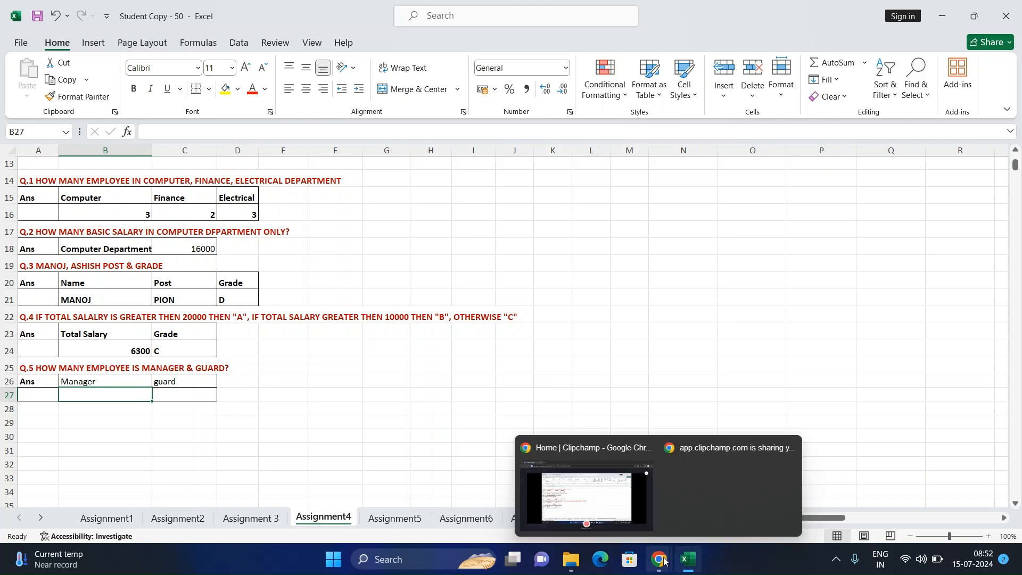